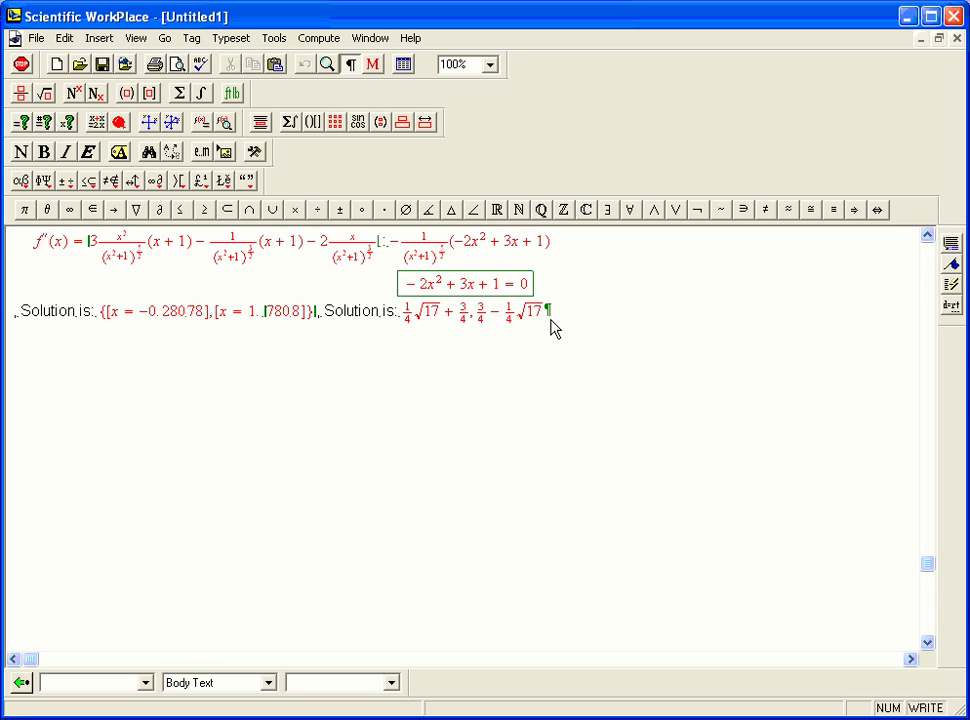
# Delete the previous worked problem from the document.
pyautogui.press('Delete')
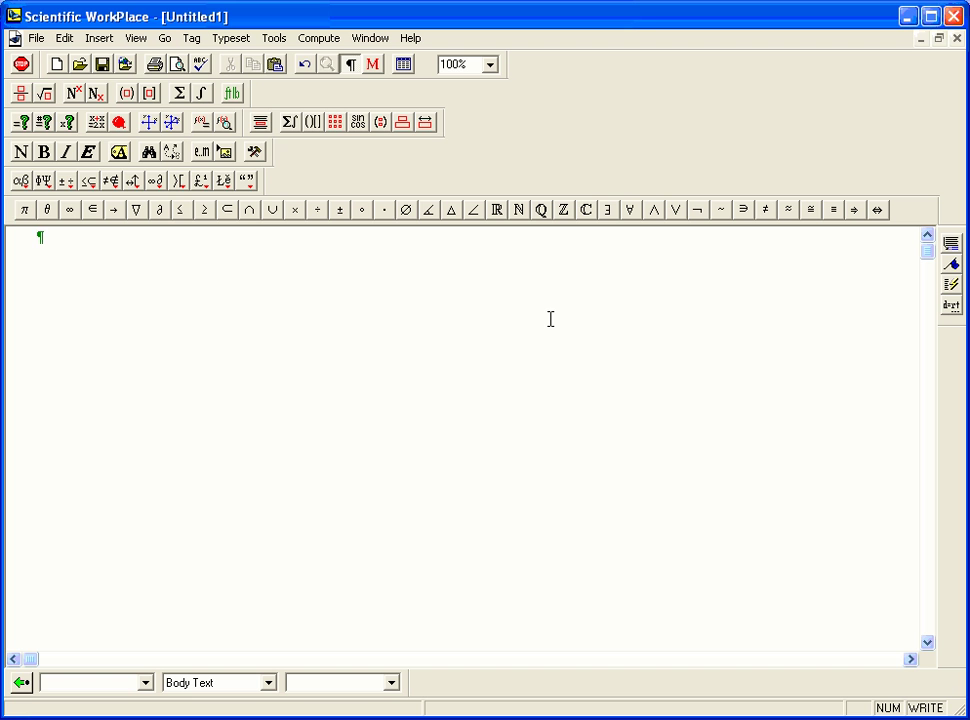
pyautogui.write('F')
pyautogui.press('BackSpace')
# Type the plain-text heading 'Problem 55:' at the top of the page.
pyautogui.hotkey('ctrl', 't')
pyautogui.write('problem')
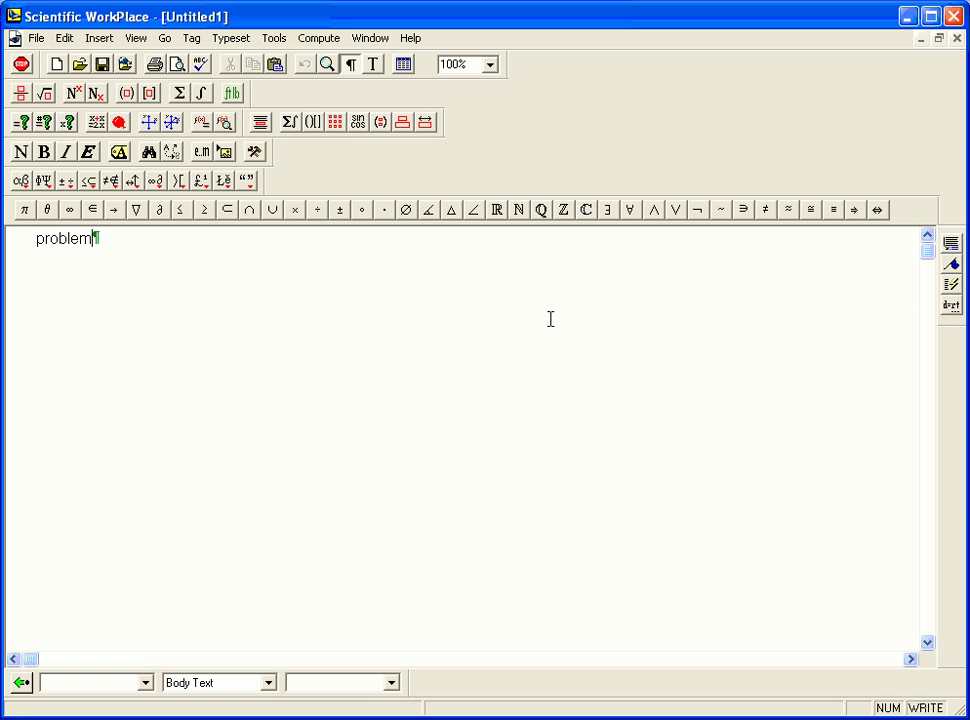
pyautogui.write(' 56')
pyautogui.press('BackSpace')
pyautogui.write('P')
pyautogui.write(':')
# In a centred display, enter f(x) = cos x + ½ cos 2x followed by a text ',...' separator.
pyautogui.hotkey('ctrl', 'm')
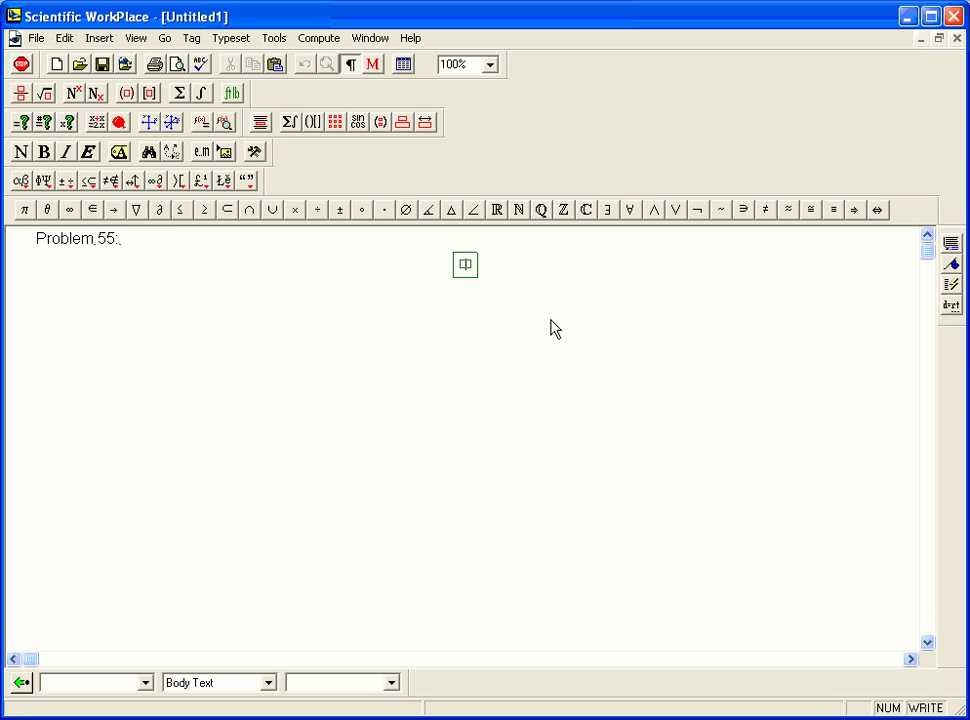
pyautogui.write('f(x)')
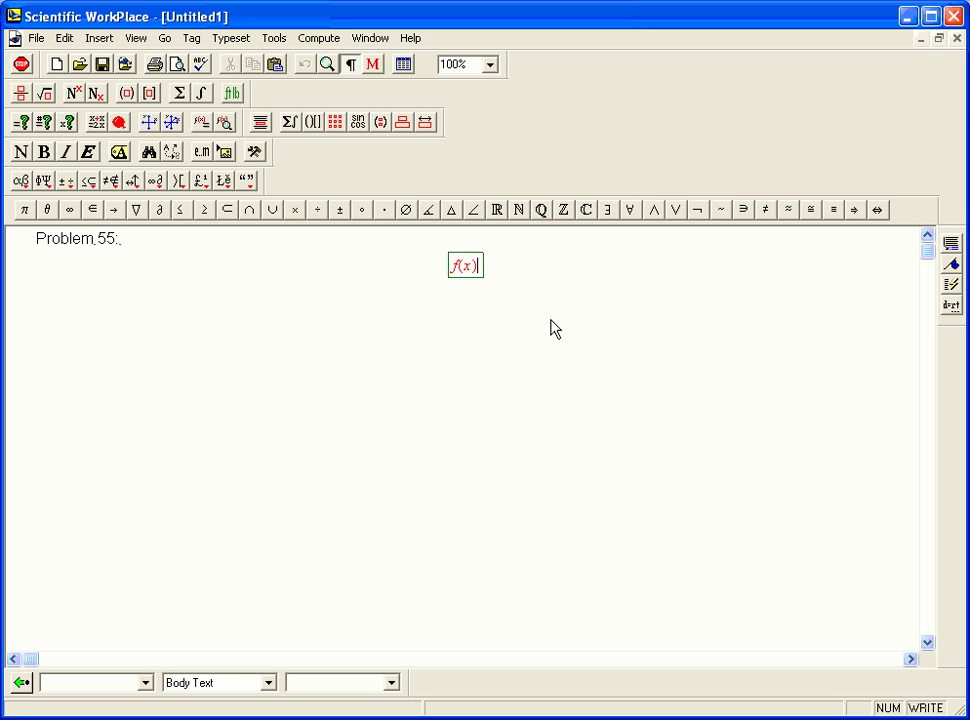
pyautogui.write(' = cos')
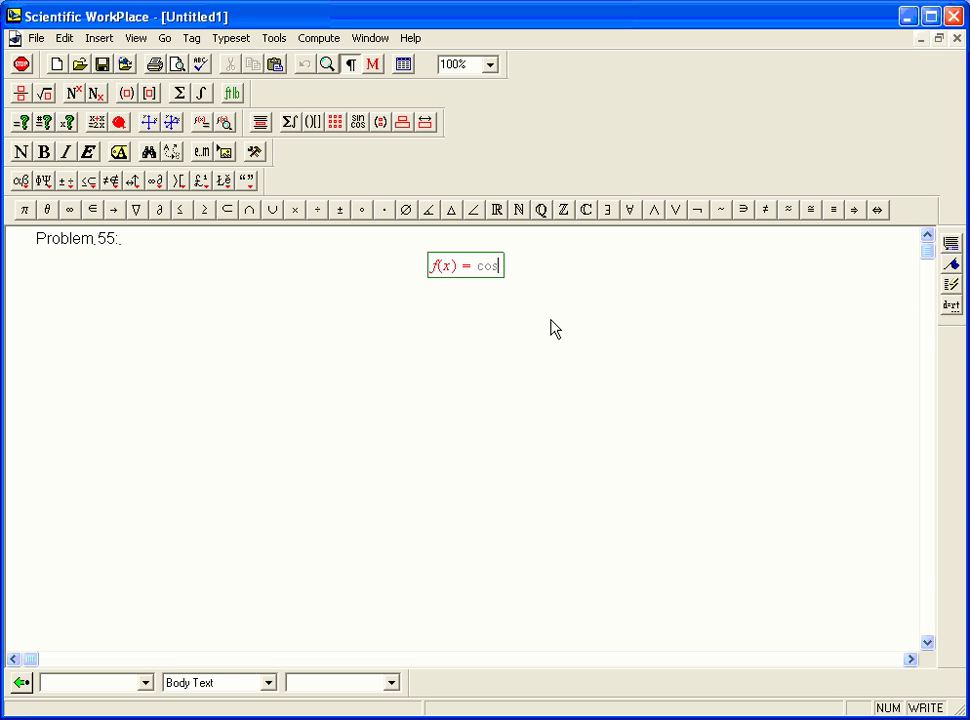
pyautogui.write(' x +')
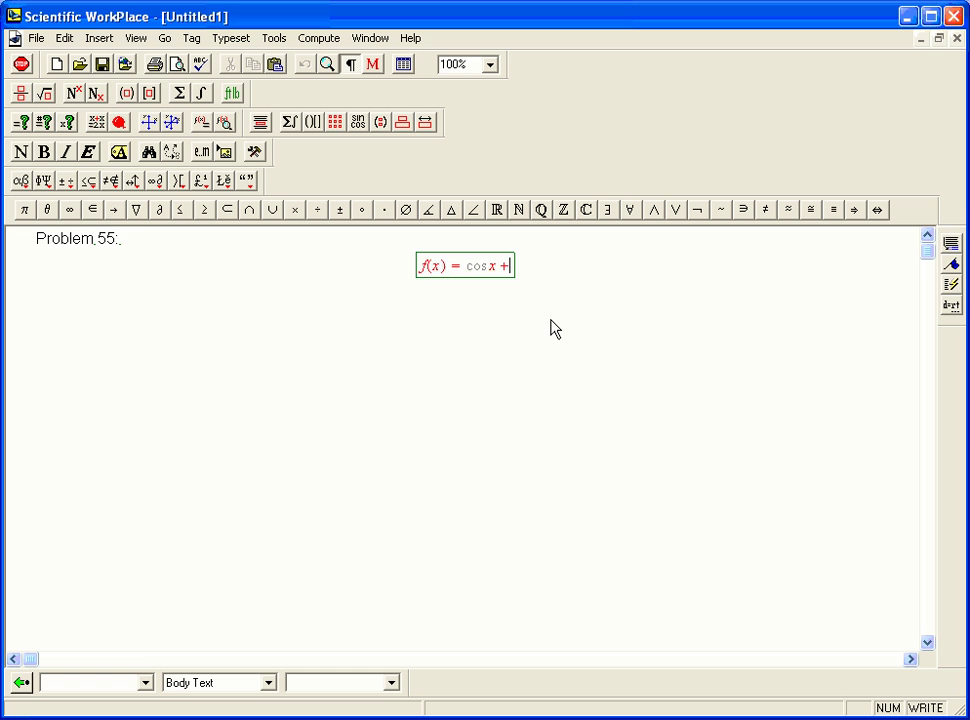
pyautogui.hotkey('ctrl', 'f')
pyautogui.write('1/')
pyautogui.press('Tab')
pyautogui.write('2')
pyautogui.press('Right')
pyautogui.write('cos 2x')
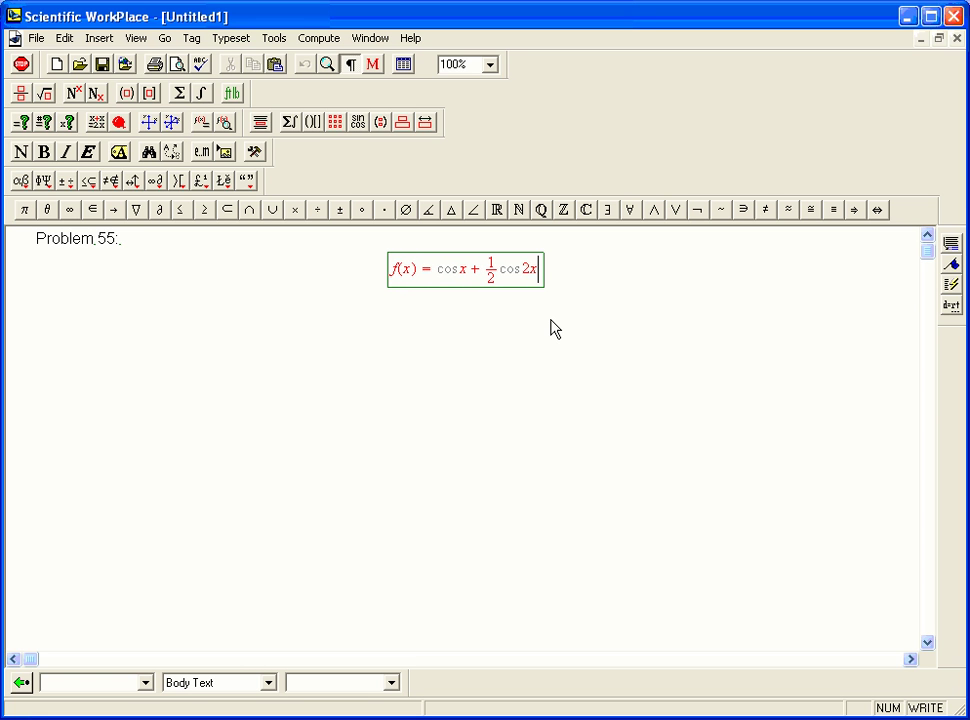
pyautogui.hotkey('ctrl', 't')
pyautogui.write(',...')
pyautogui.hotkey('ctrl', 'm')
# Add the domain 0 ≤ x ≤ 2π after the function definition.
pyautogui.write('0')
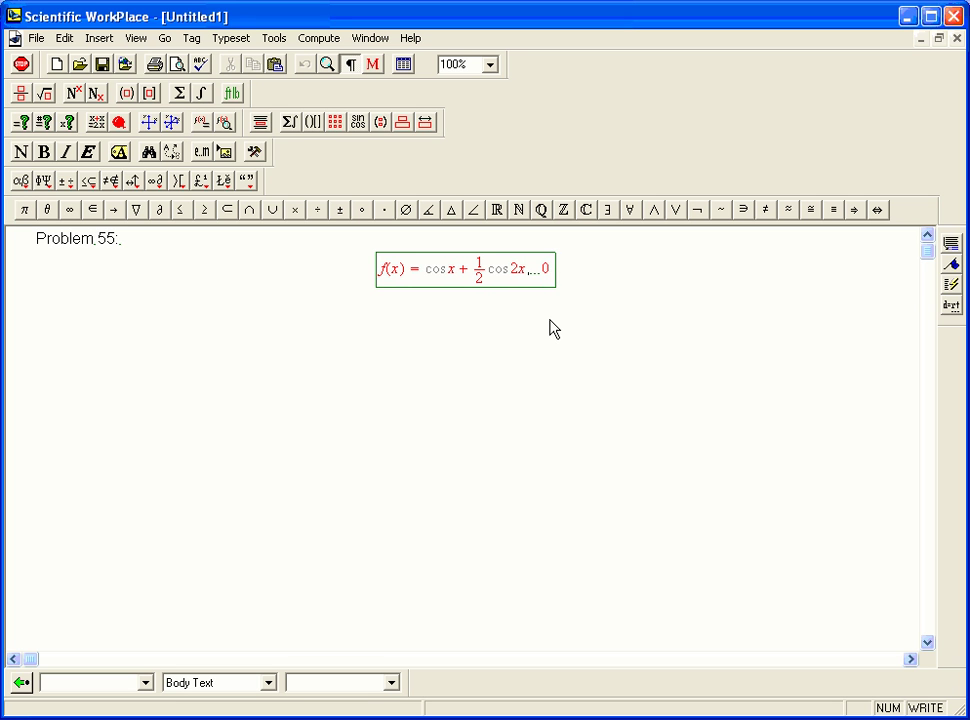
pyautogui.click(182, 213)
pyautogui.write('x')
pyautogui.click(182, 213)
pyautogui.write('2gp')
pyautogui.press('BackSpace')
pyautogui.press('BackSpace')
pyautogui.hotkey('ctrl', 'g')
pyautogui.write('p')
# Select the expression cos x + ½ cos 2x in the display for plotting.
pyautogui.press('Right')
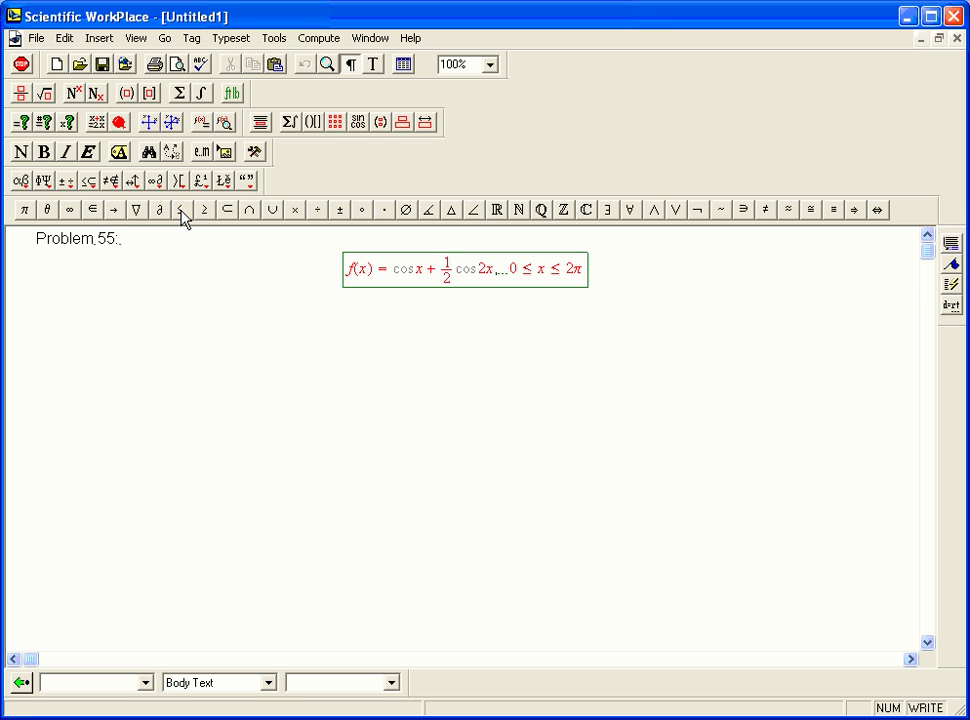
pyautogui.press('Left')
pyautogui.press('Right')
pyautogui.press('Left')
pyautogui.press('Left')
pyautogui.press('Left')
pyautogui.press('Left')
pyautogui.press('Left')
pyautogui.press('Left')
pyautogui.press('Left')
pyautogui.press('Left')
pyautogui.hotkey('shift', 'Left')
pyautogui.hotkey('shift', 'Left')
pyautogui.hotkey('shift', 'Left')
pyautogui.hotkey('shift', 'Left')
pyautogui.hotkey('shift', 'Left')
pyautogui.hotkey('shift', 'Left')
pyautogui.hotkey('shift', 'Left')
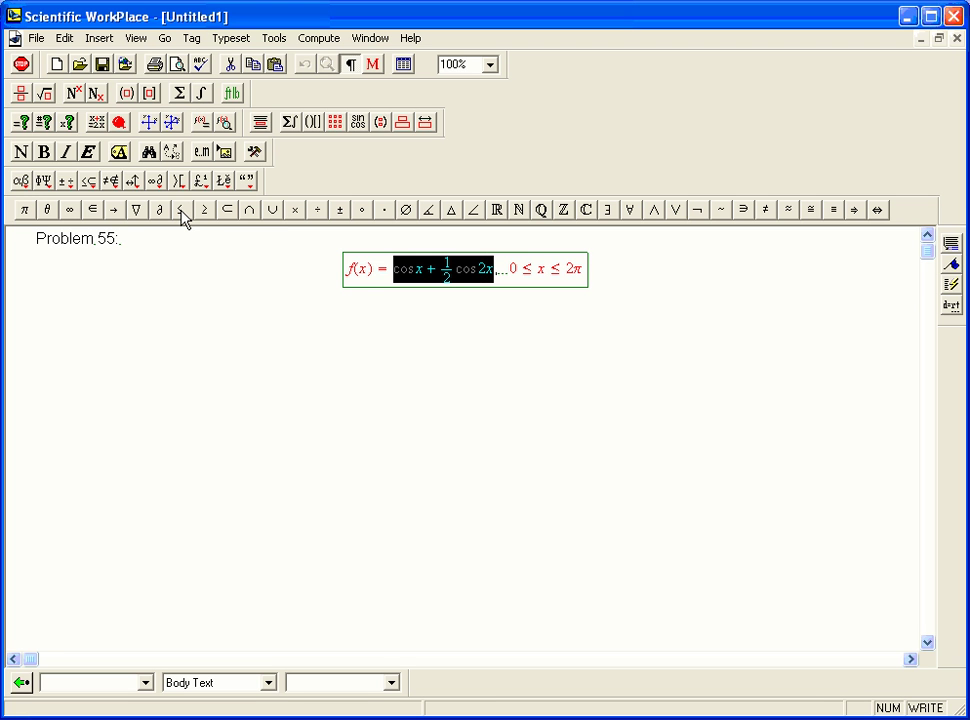
# Create a 2D plot of the selected expression and set its x interval from 0 to 6.28.
pyautogui.click(149, 122)
pyautogui.click(523, 427)
pyautogui.doubleClick(606, 520)
pyautogui.click(580, 535)
pyautogui.press('Tab')
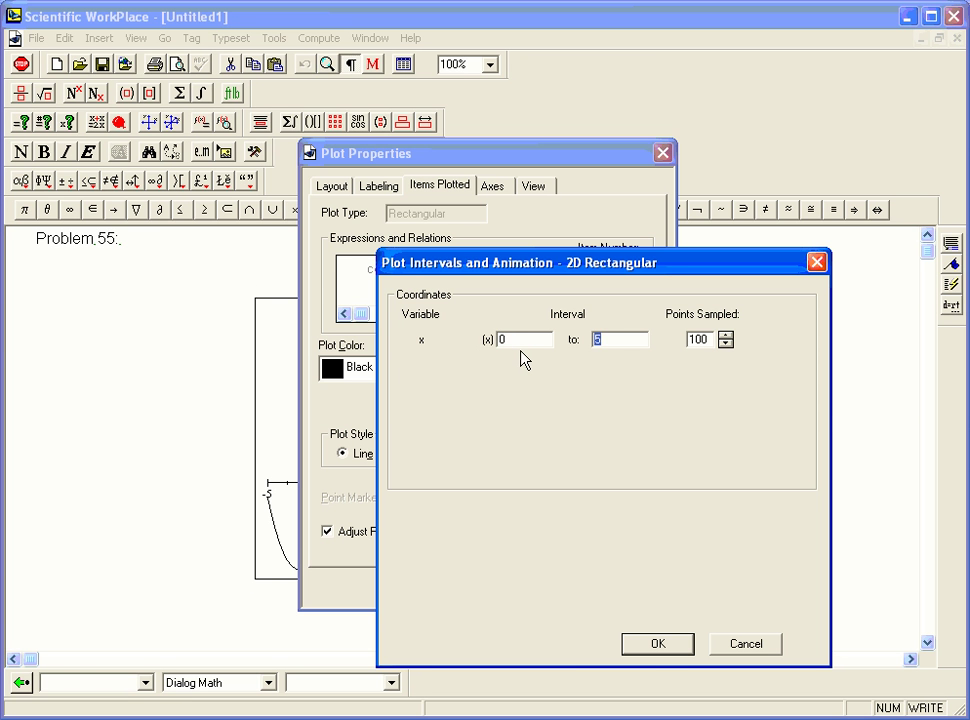
pyautogui.write('6.28')
pyautogui.press('Return')
pyautogui.press('Return')
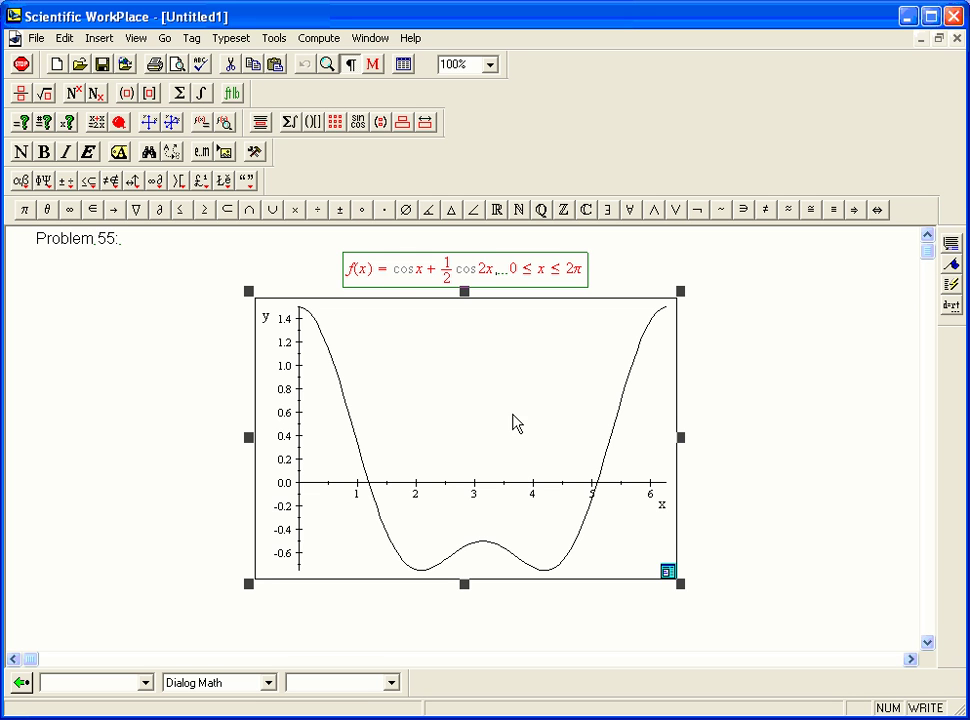
pyautogui.moveTo(395, 276); pyautogui.dragTo(494, 277)
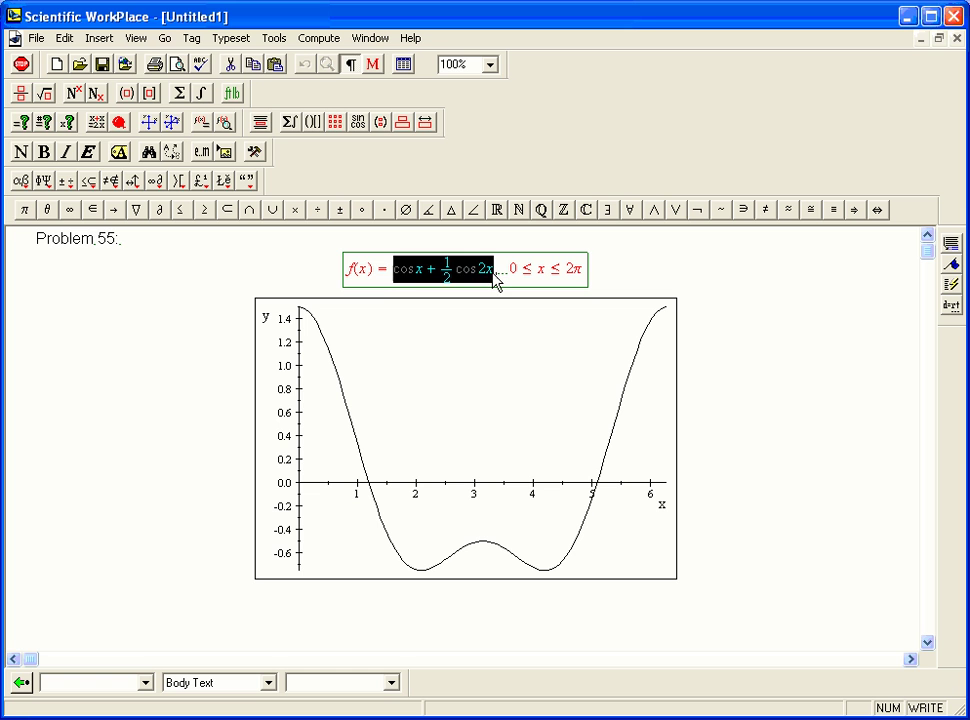
pyautogui.click(395, 276)
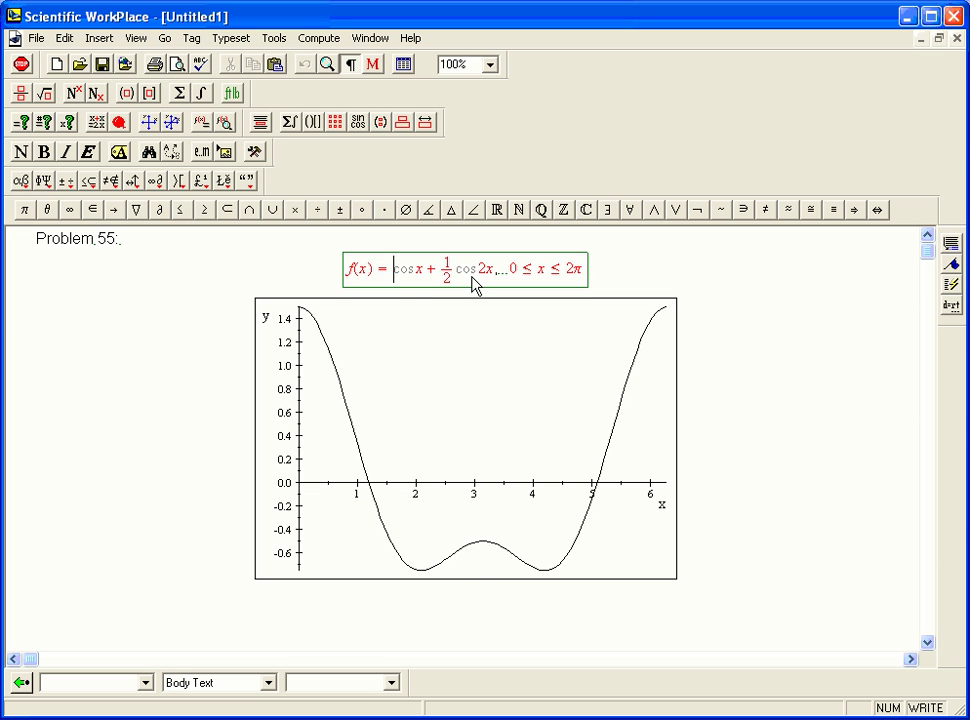
pyautogui.click(686, 554)
# Start a math display below the graph with f′(x) = −sin x − sin 2x.
pyautogui.press('Return')
pyautogui.hotkey('ctrl', 'm')
pyautogui.write('f(x)=')
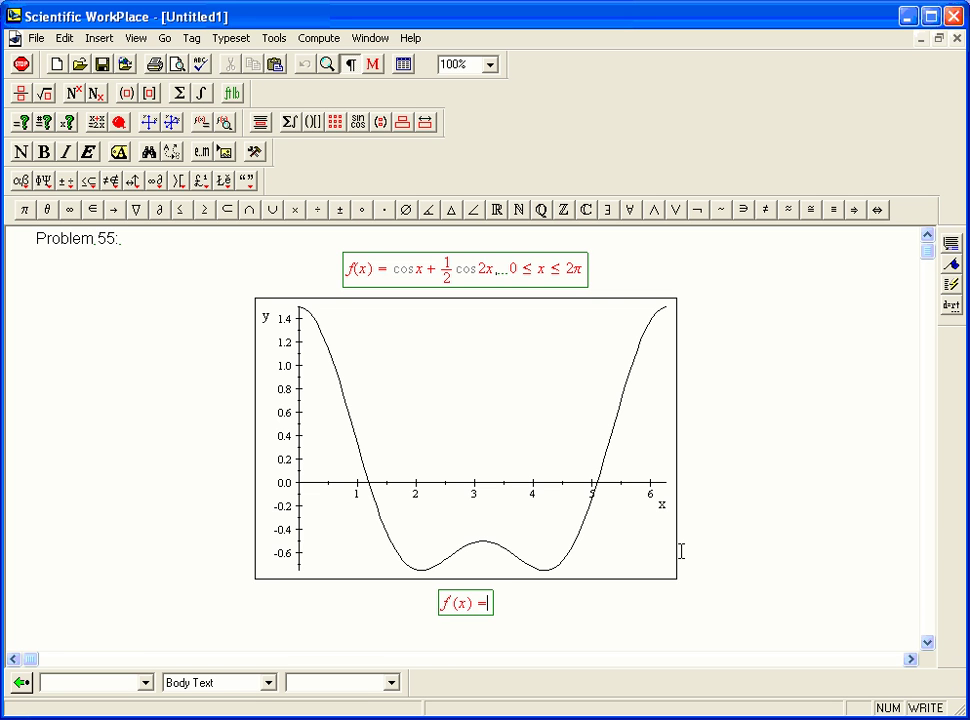
pyautogui.write('-sinx')
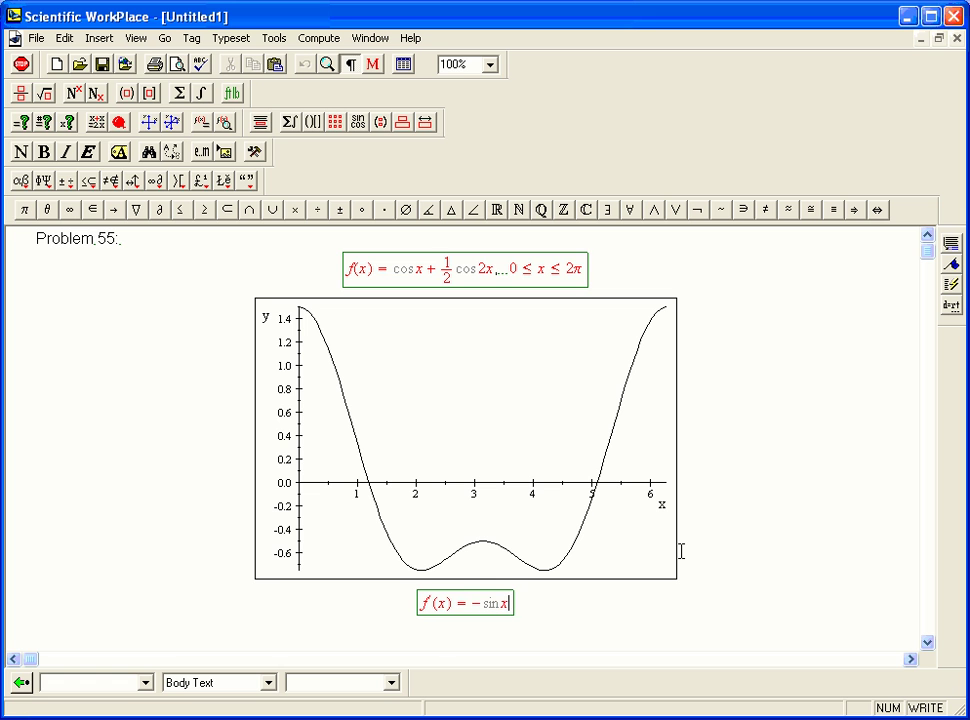
pyautogui.write('-')
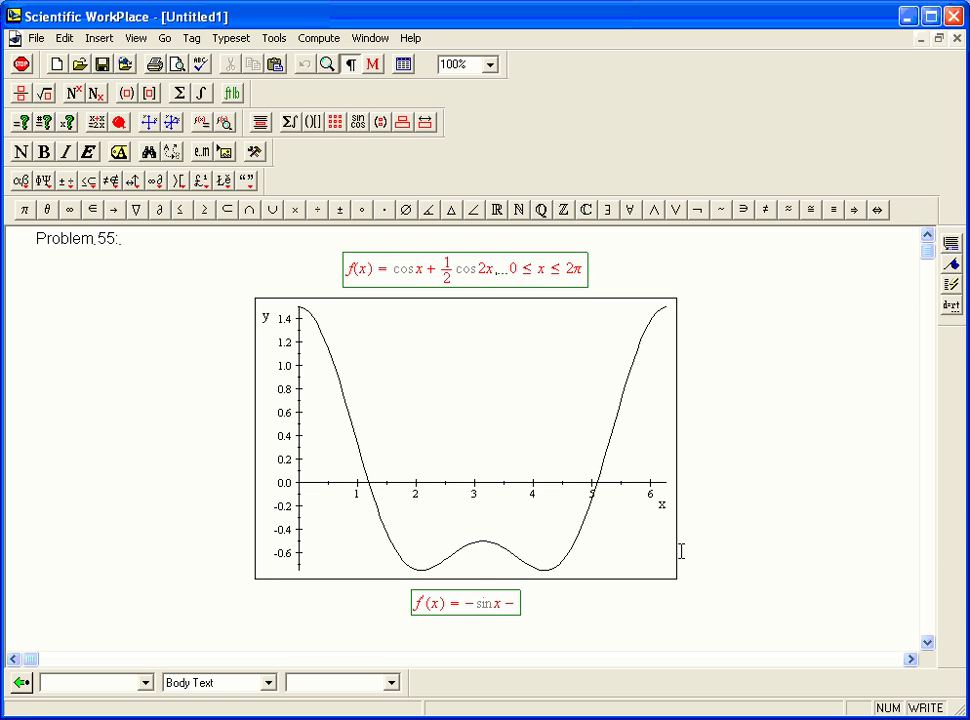
pyautogui.write('sin2x')
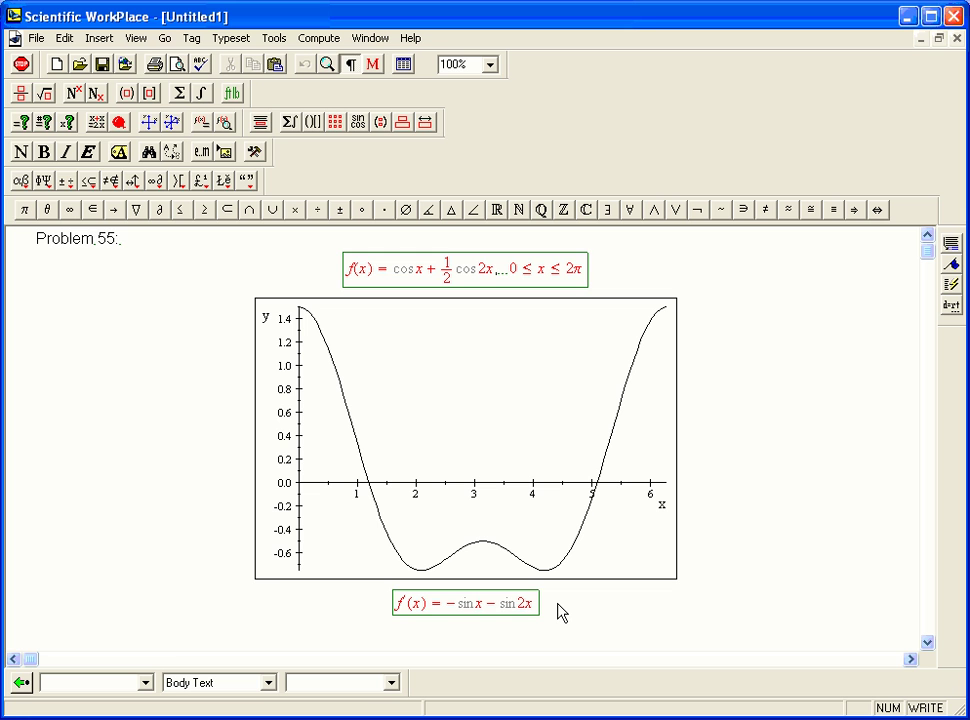
# Add a second row reading f″(x) = −cos x − 2cos 2x = 0.
pyautogui.press('Return')
pyautogui.write("f'(x)=")
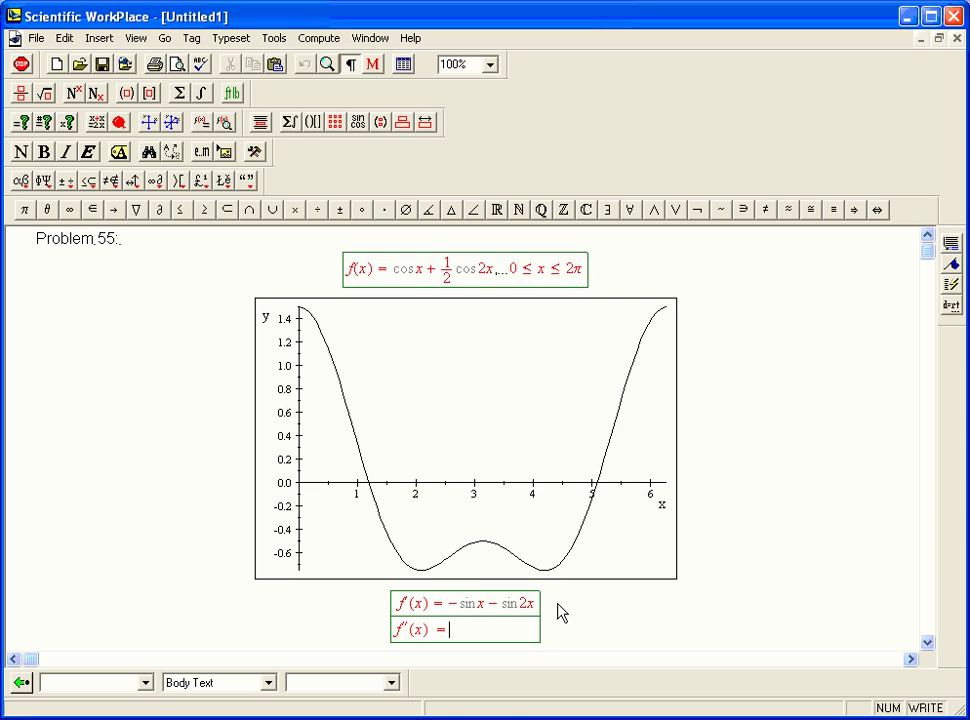
pyautogui.write('-cosx-2cosx')
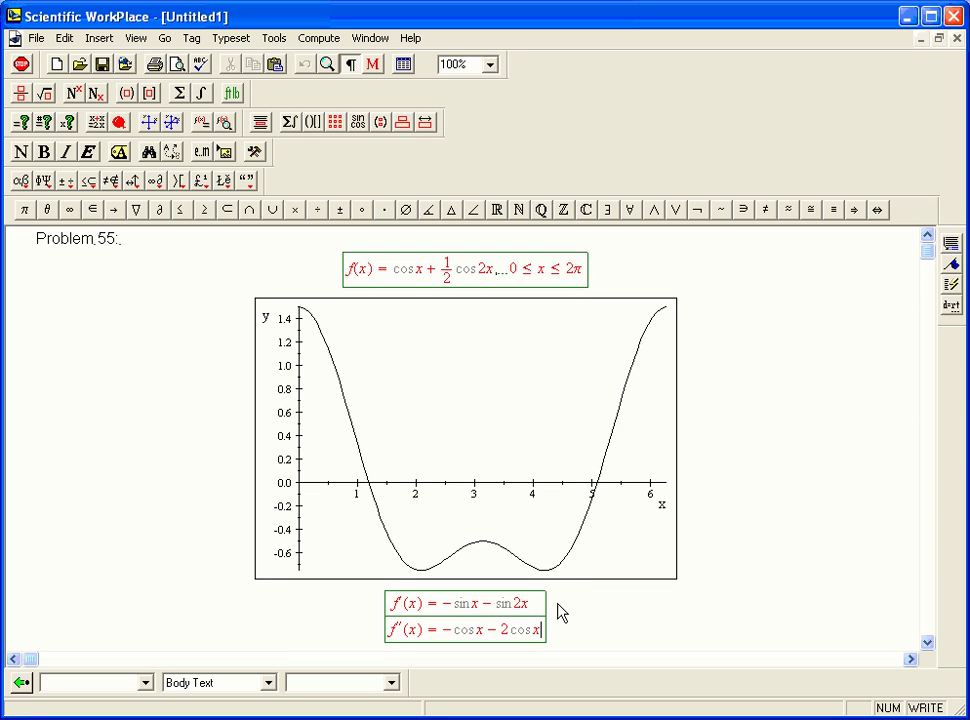
pyautogui.press('BackSpace')
pyautogui.write('2x ')
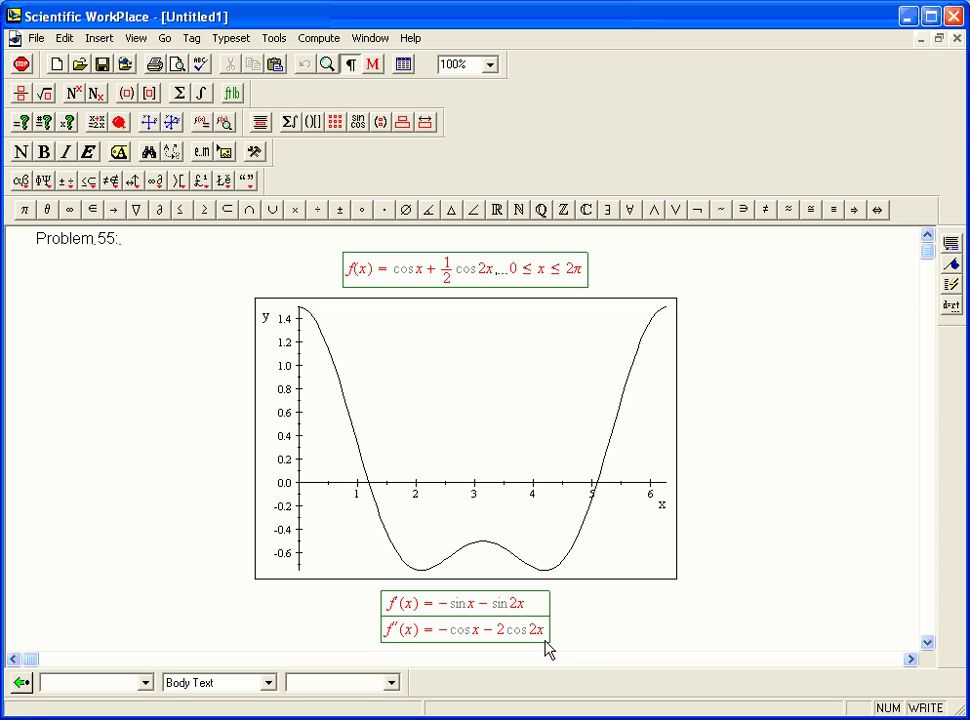
pyautogui.write('= 0')
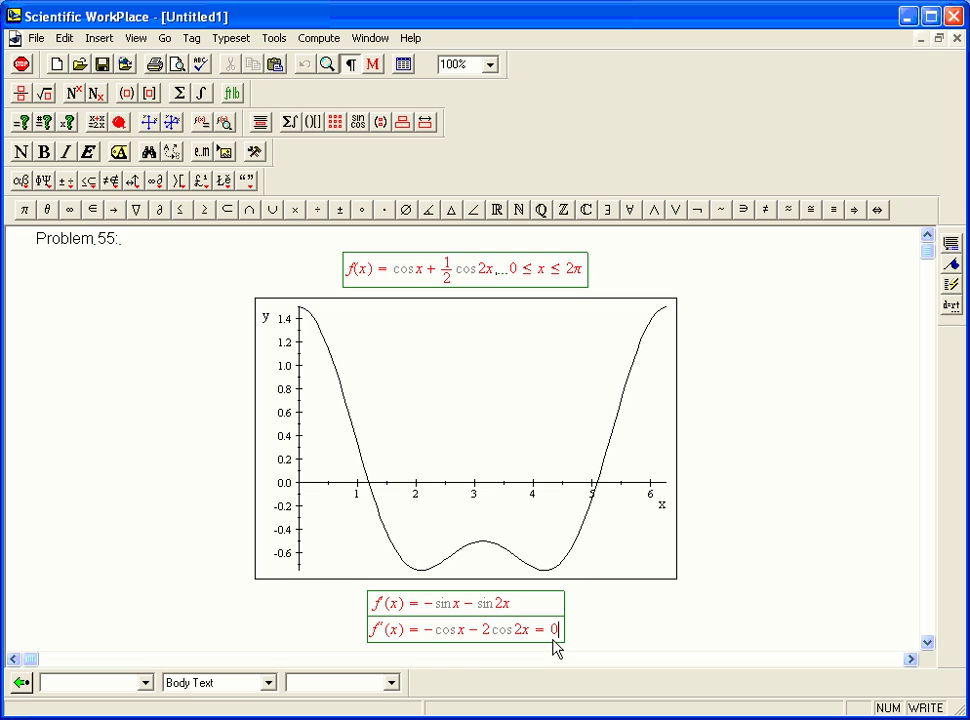
# Place the caret after the f″ row's = 0 and add a new row beneath it.
pyautogui.moveTo(424, 639); pyautogui.dragTo(562, 643)
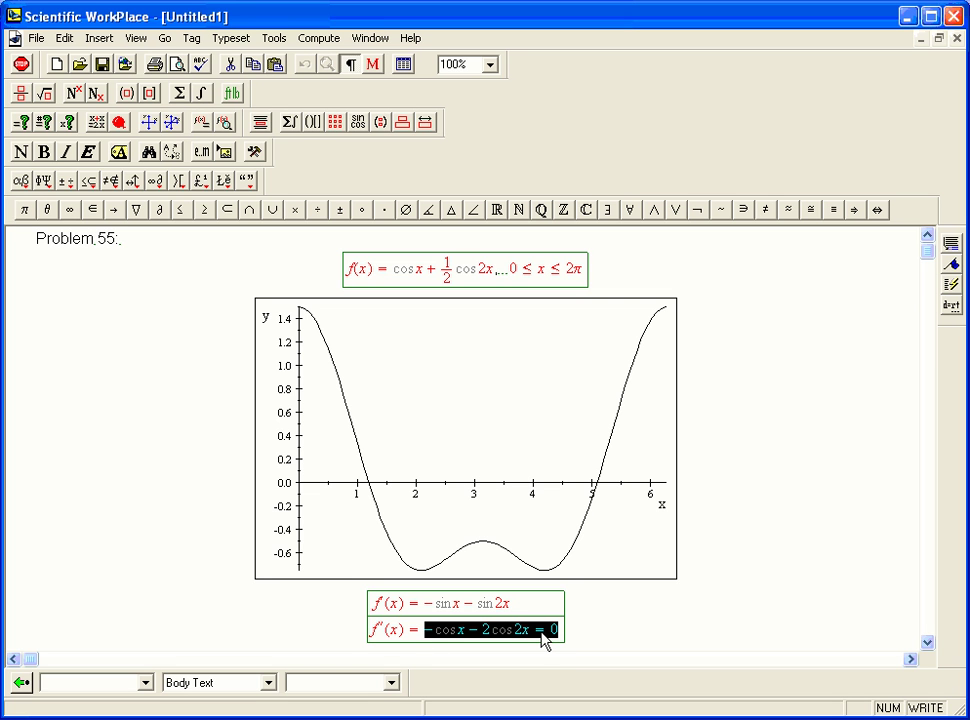
pyautogui.click(560, 636)
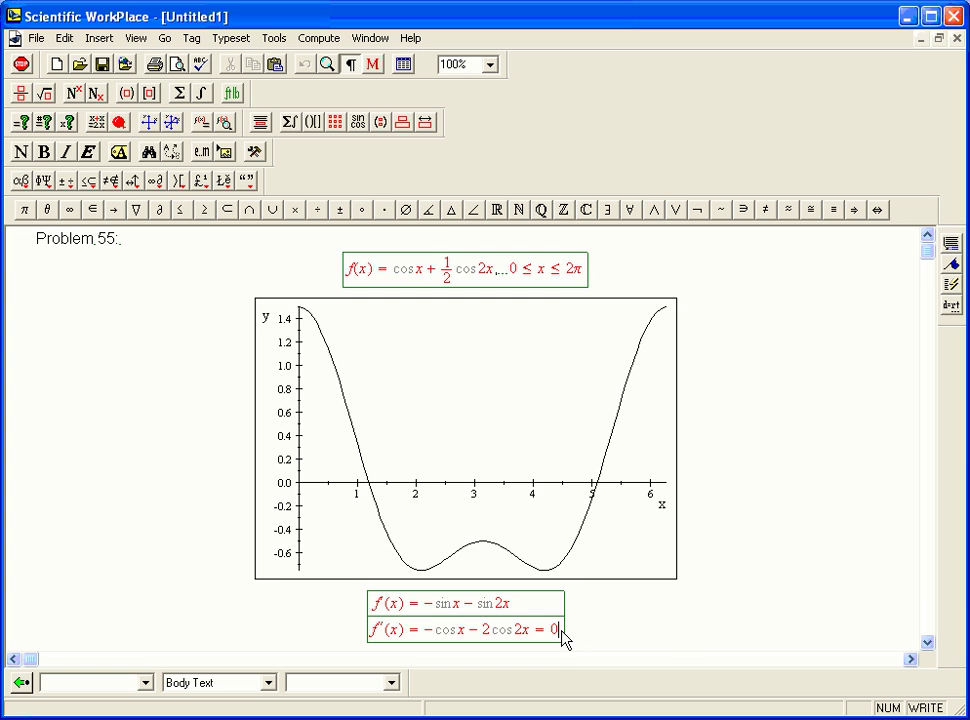
pyautogui.click(927, 642)
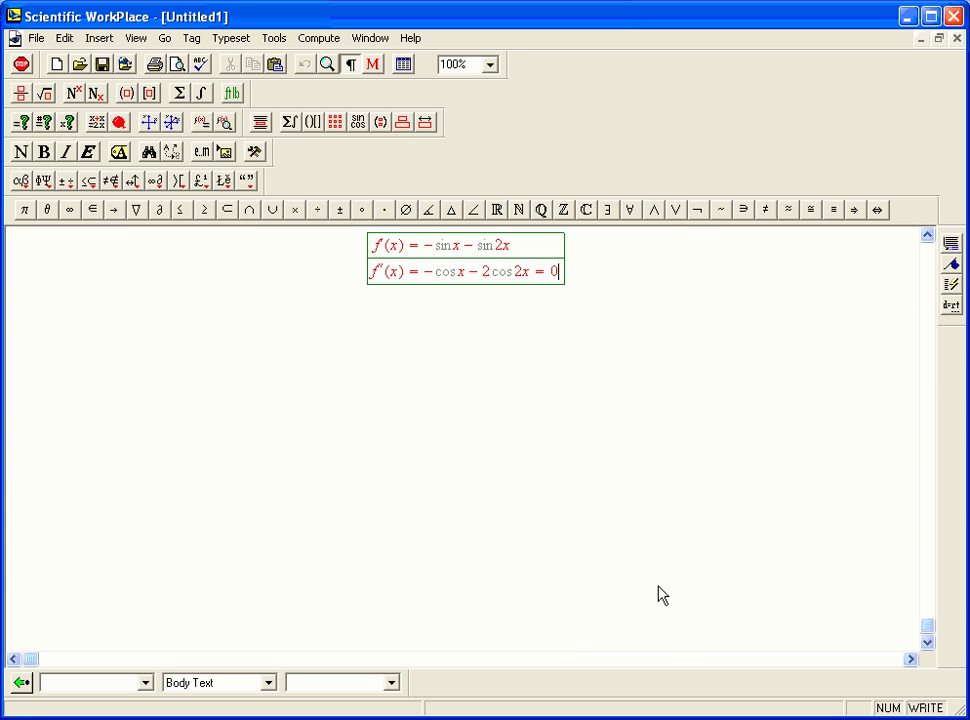
pyautogui.click(927, 236)
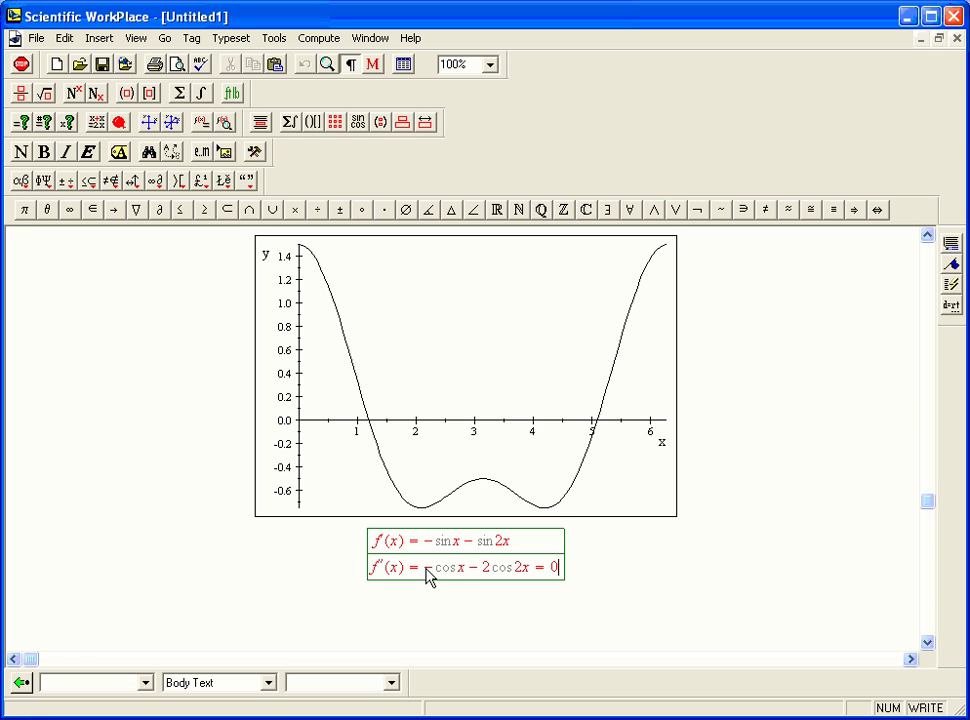
pyautogui.press('Return')
# Enter the row −cos x − 2(2cos²x − 1) = 0 using the double-angle identity.
pyautogui.write('-cos')
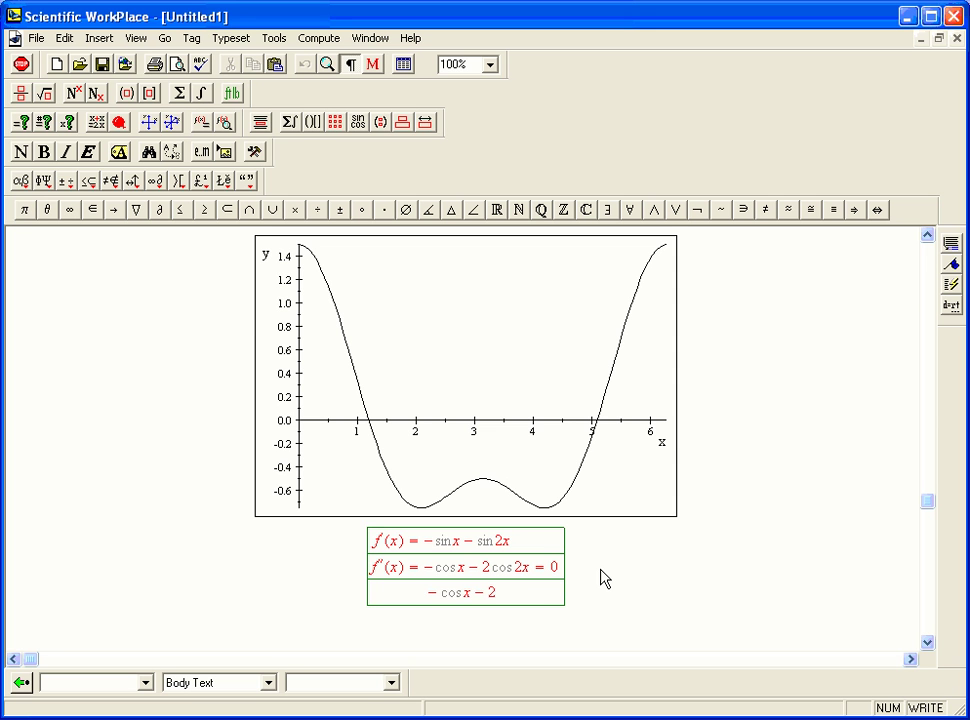
pyautogui.hotkey('ctrl', '9')
pyautogui.write('cos')
pyautogui.hotkey('ctrl', 'h')
pyautogui.write('2')
pyautogui.press('space')
pyautogui.write('x')
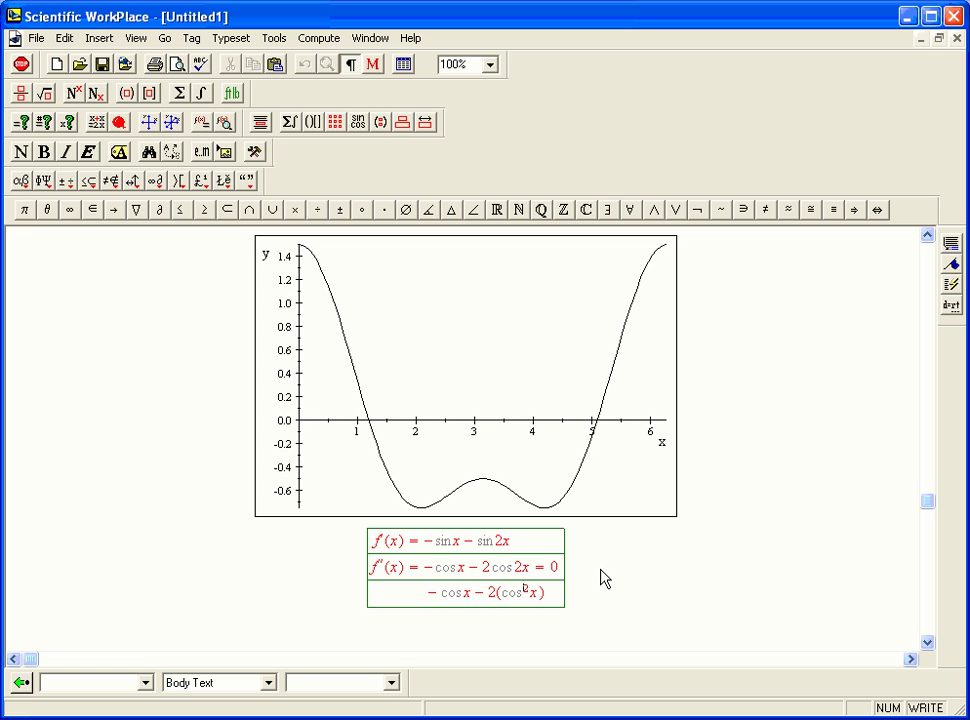
pyautogui.press('Left')
pyautogui.write('2')
pyautogui.press('Right')
pyautogui.press('Right')
pyautogui.press('Right')
pyautogui.write('-1=0')
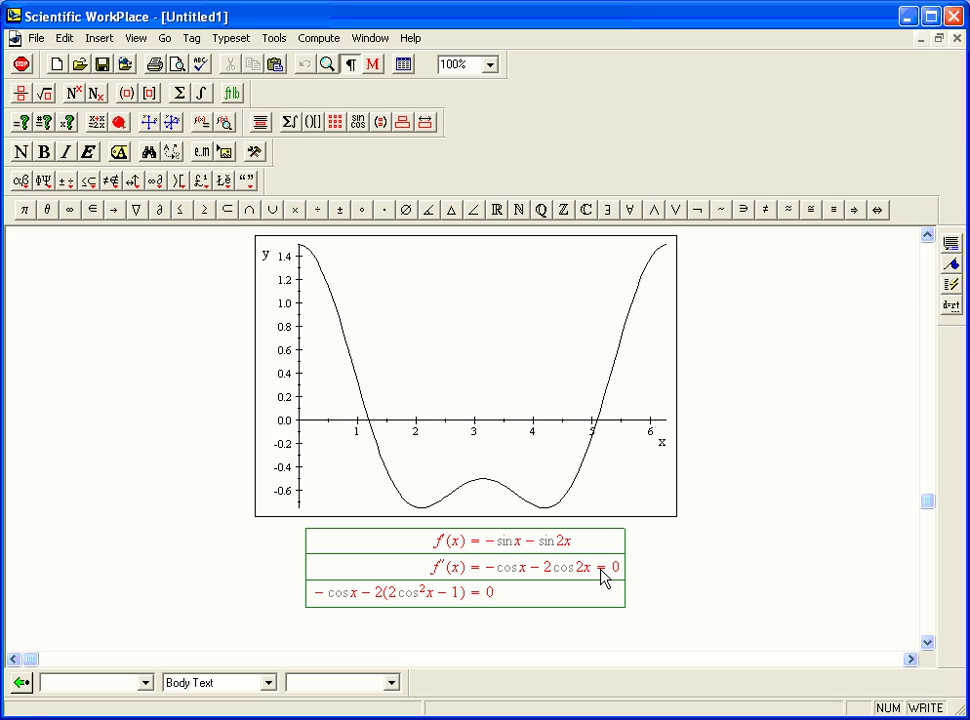
# Add the simplified row −4cos²x − cos x + 2 = 0.
pyautogui.press('Return')
pyautogui.press('BackSpace')
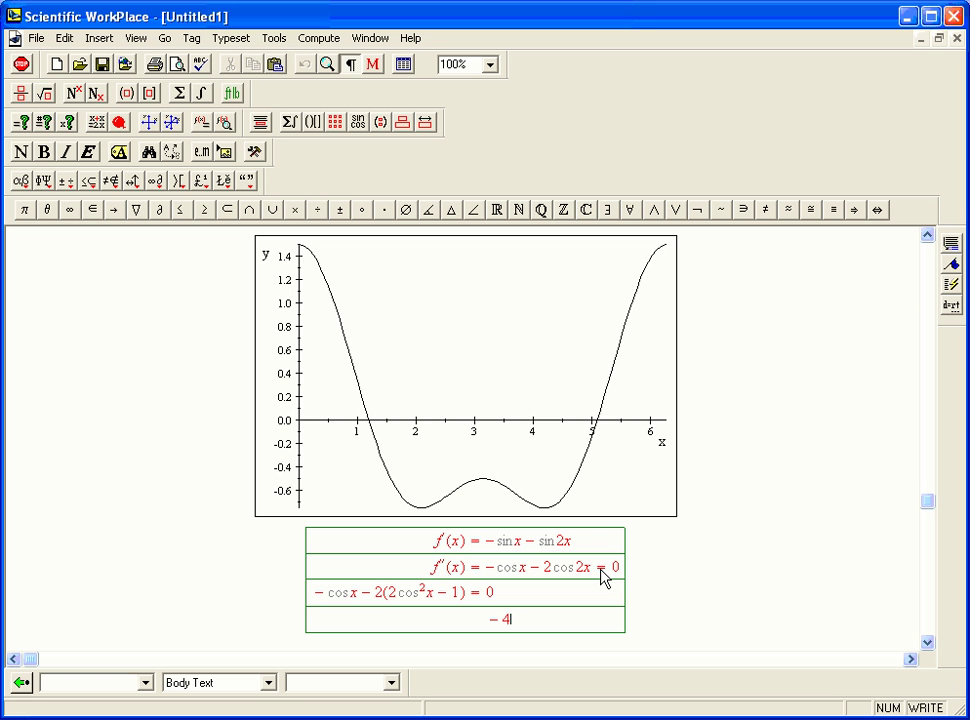
pyautogui.write('-4cos')
pyautogui.hotkey('ctrl', 'h')
pyautogui.write('2')
pyautogui.press('Right')
pyautogui.write('x')
pyautogui.press('Up')
pyautogui.press('Up')
pyautogui.press('Up')
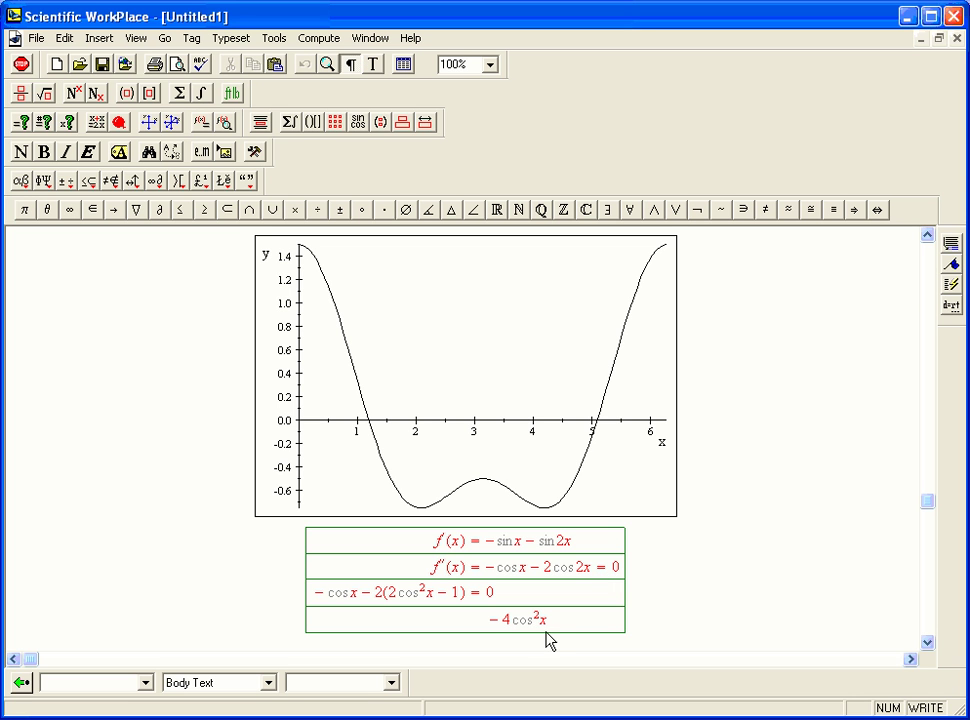
pyautogui.click(549, 630)
pyautogui.write('-cos')
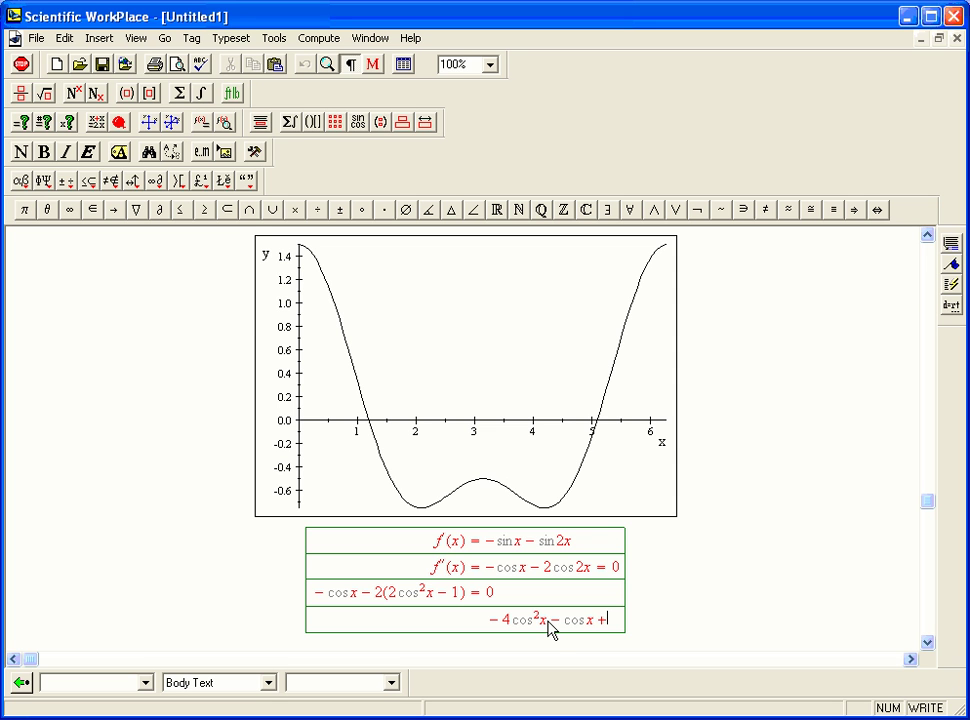
pyautogui.write('x+2=')
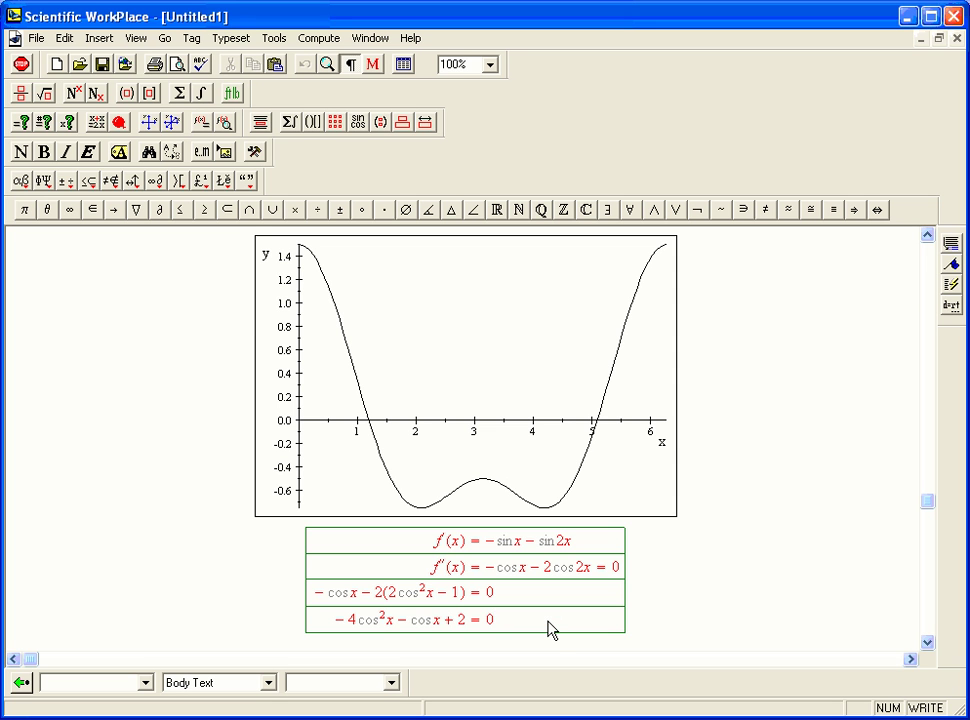
pyautogui.write('0')
# Add rows u = cos x and −4u² − u + 2 = 0, then select the quadratic.
pyautogui.press('Return')
pyautogui.write('u = co')
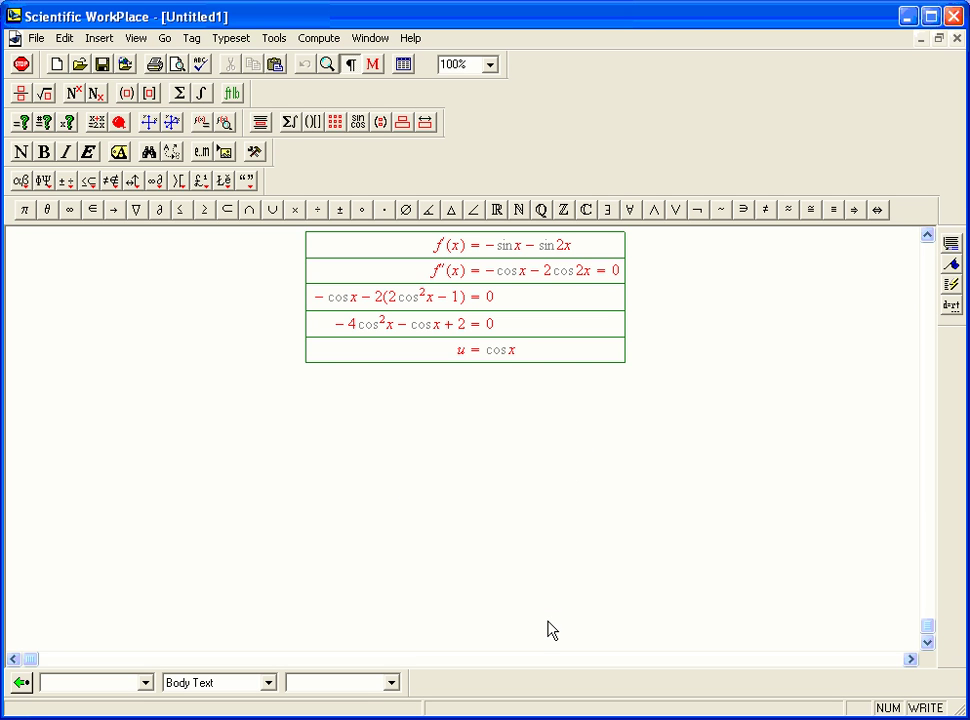
pyautogui.write('s x')
pyautogui.press('Return')
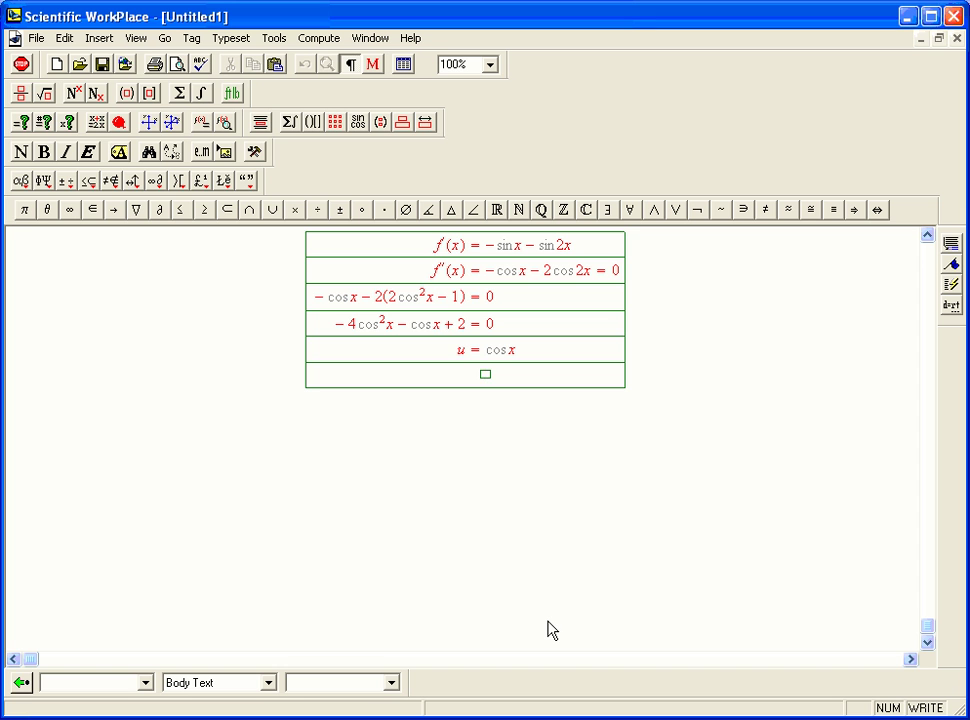
pyautogui.write('-4u')
pyautogui.hotkey('ctrl', 'h')
pyautogui.write('2 ')
pyautogui.write('- ')
pyautogui.write('u + 2 =')
pyautogui.moveTo(383, 379); pyautogui.dragTo(469, 388)
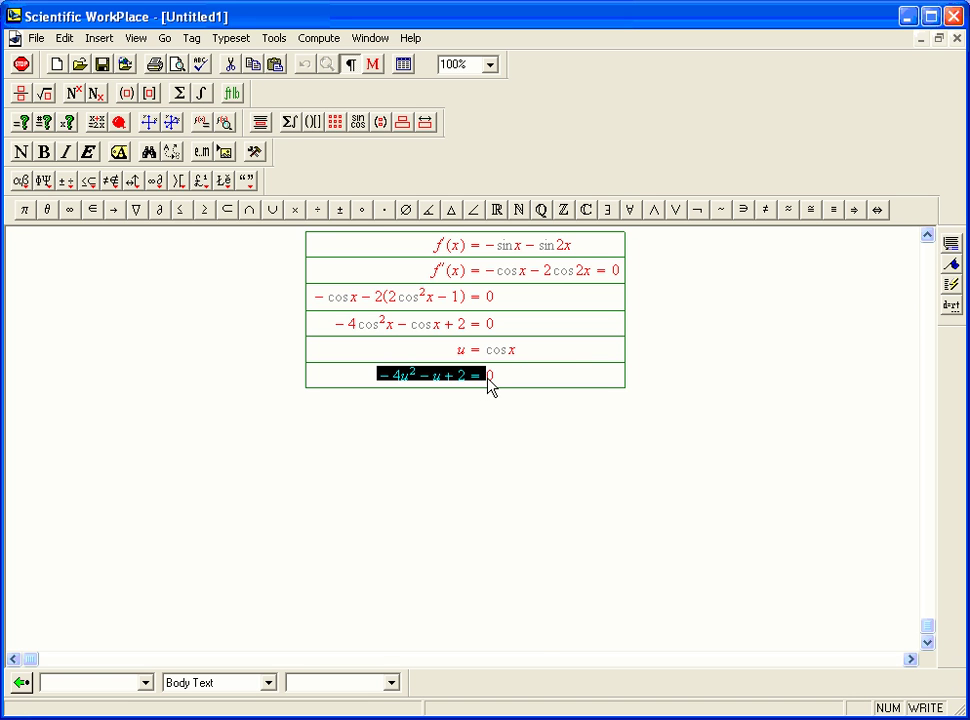
# Solve −4u² − u + 2 = 0 exactly, giving ⅛√33 − ⅛ and −⅛√33 − ⅛.
pyautogui.click(333, 38)
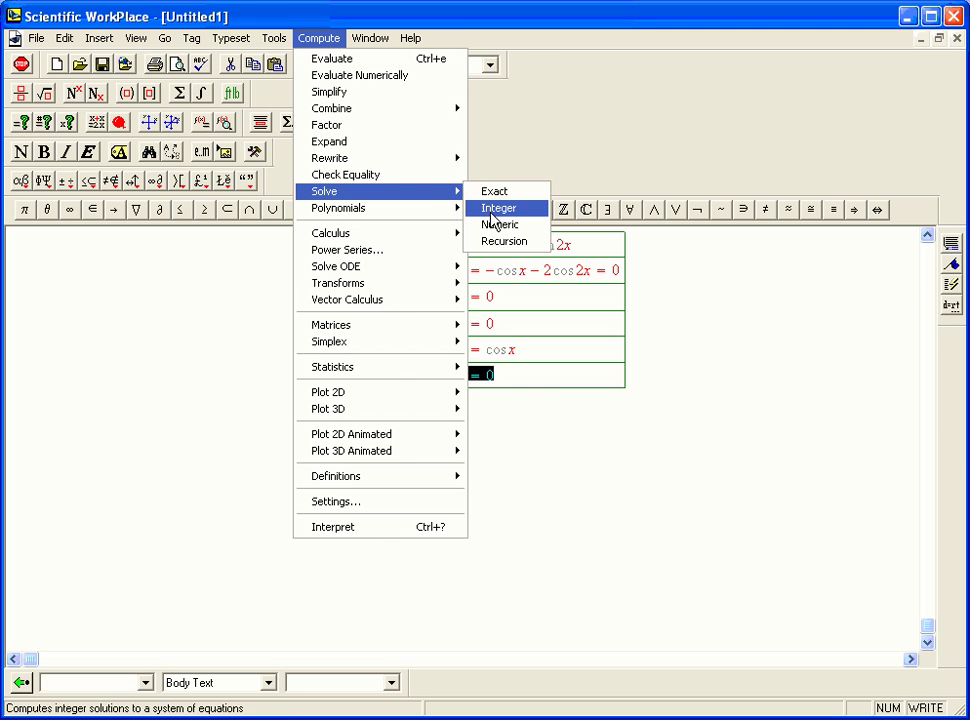
pyautogui.click(491, 199)
pyautogui.click(100, 418)
pyautogui.moveTo(100, 418); pyautogui.dragTo(255, 422)
pyautogui.click(258, 418)
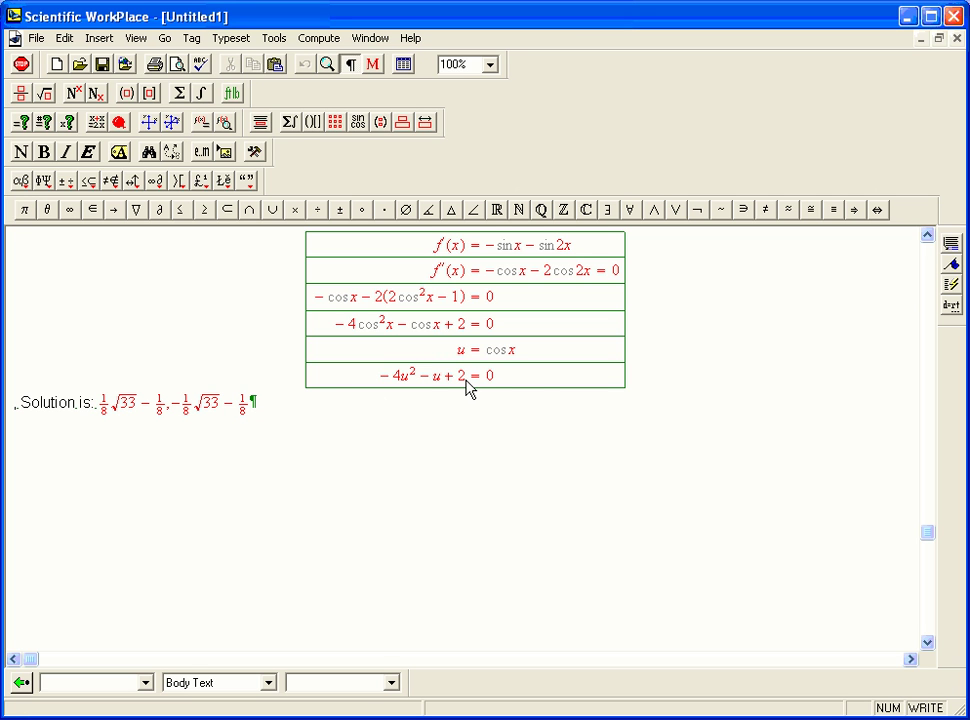
pyautogui.click(99, 411)
pyautogui.click(250, 408)
pyautogui.click(927, 237)
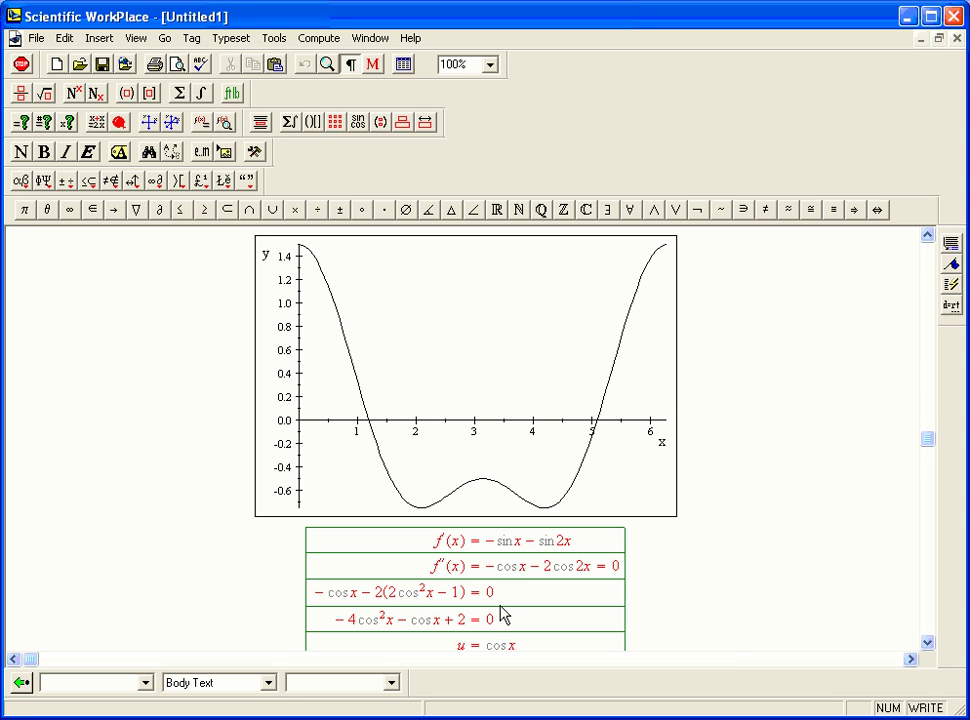
# Copy −cos x − 2cos 2x from the f″ row into a new display below the solution.
pyautogui.moveTo(486, 577); pyautogui.dragTo(620, 578)
pyautogui.click(620, 578)
pyautogui.moveTo(487, 577); pyautogui.dragTo(600, 578)
pyautogui.hotkey('ctrl', 'c')
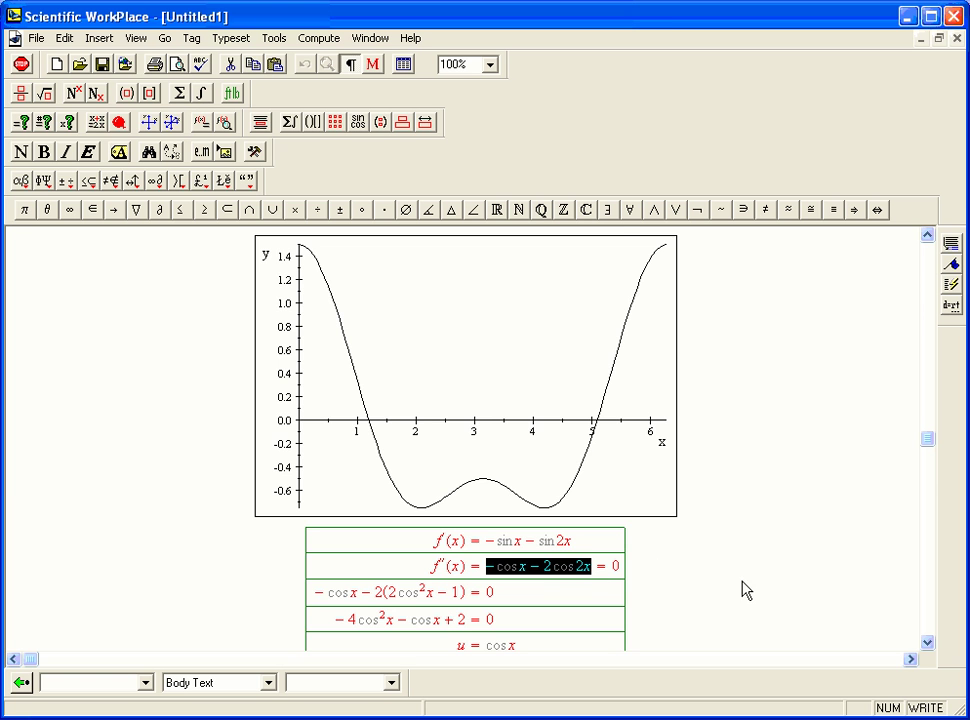
pyautogui.click(925, 619)
pyautogui.click(629, 431)
pyautogui.hotkey('ctrl', 'd')
pyautogui.hotkey('ctrl', 'v')
# Make a 2D rectangular plot of the pasted −cos x − 2cos 2x.
pyautogui.keyDown('shift'); pyautogui.click(416, 436); pyautogui.keyUp('shift')
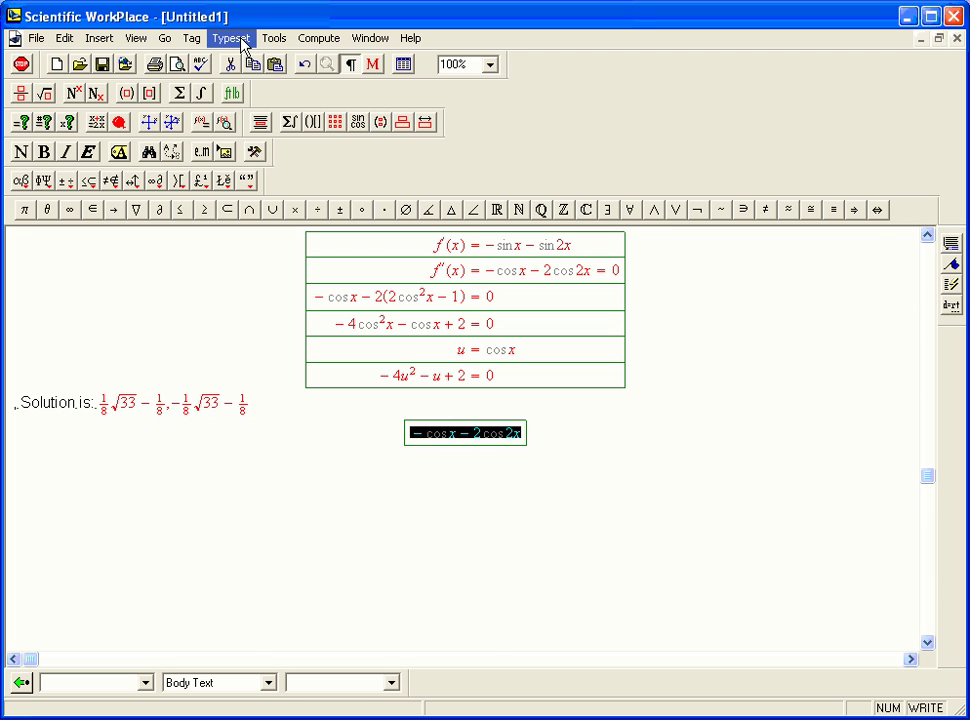
pyautogui.click(148, 121)
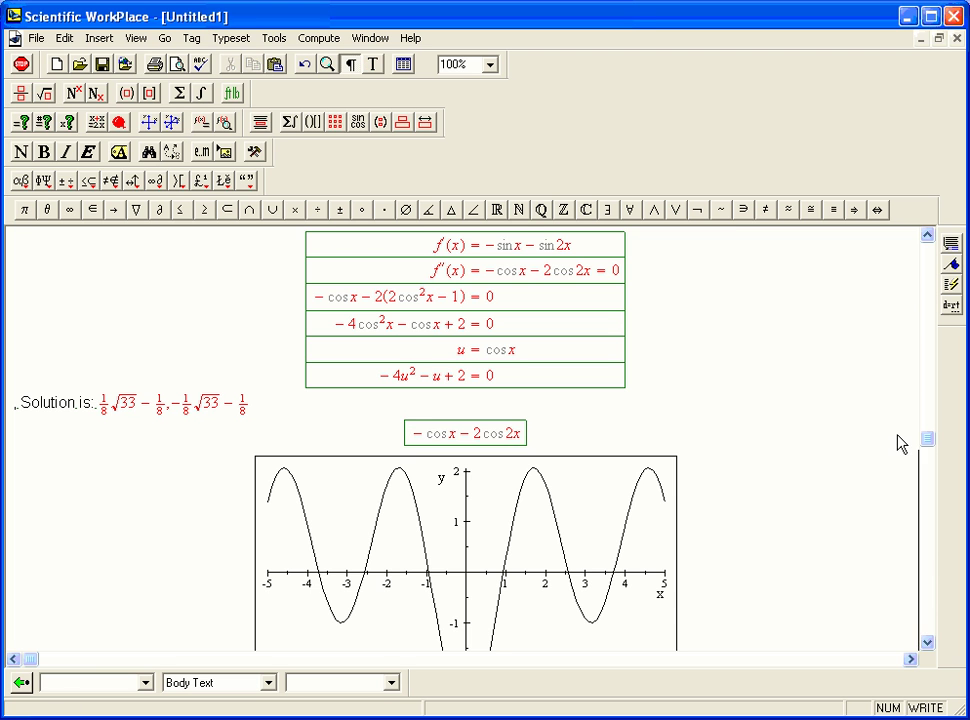
pyautogui.click(933, 546)
# Change the f″ plot's x interval to run from 0 to 6.
pyautogui.doubleClick(668, 512)
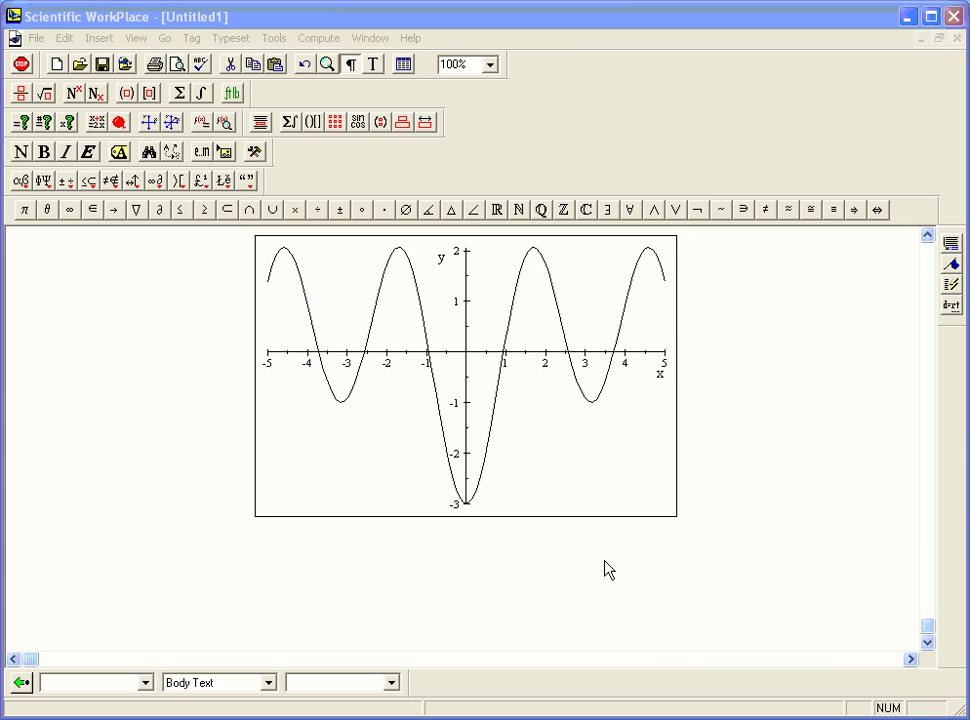
pyautogui.click(570, 540)
pyautogui.write('0')
pyautogui.press('Tab')
pyautogui.press('BackSpace')
pyautogui.write('6')
pyautogui.press('Return')
pyautogui.press('Return')
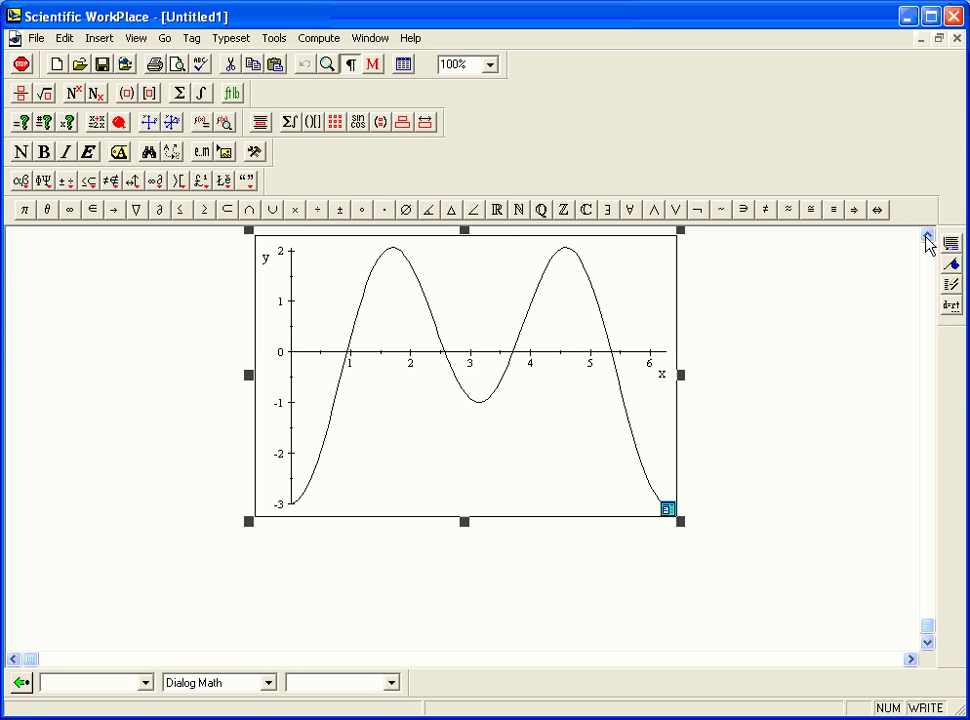
pyautogui.click(927, 238)
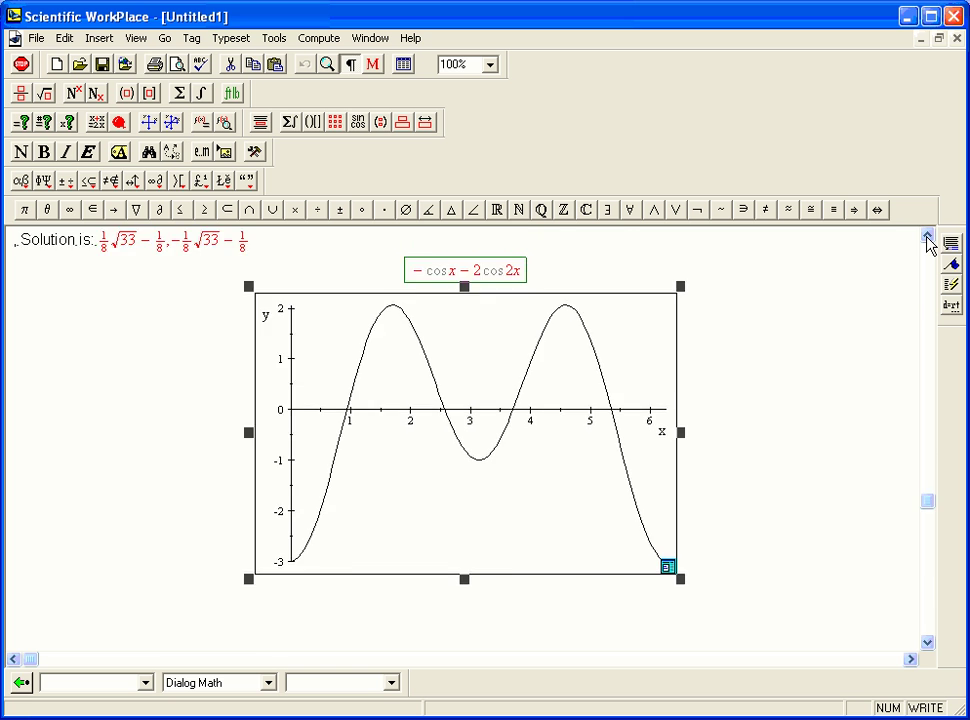
pyautogui.click(927, 238)
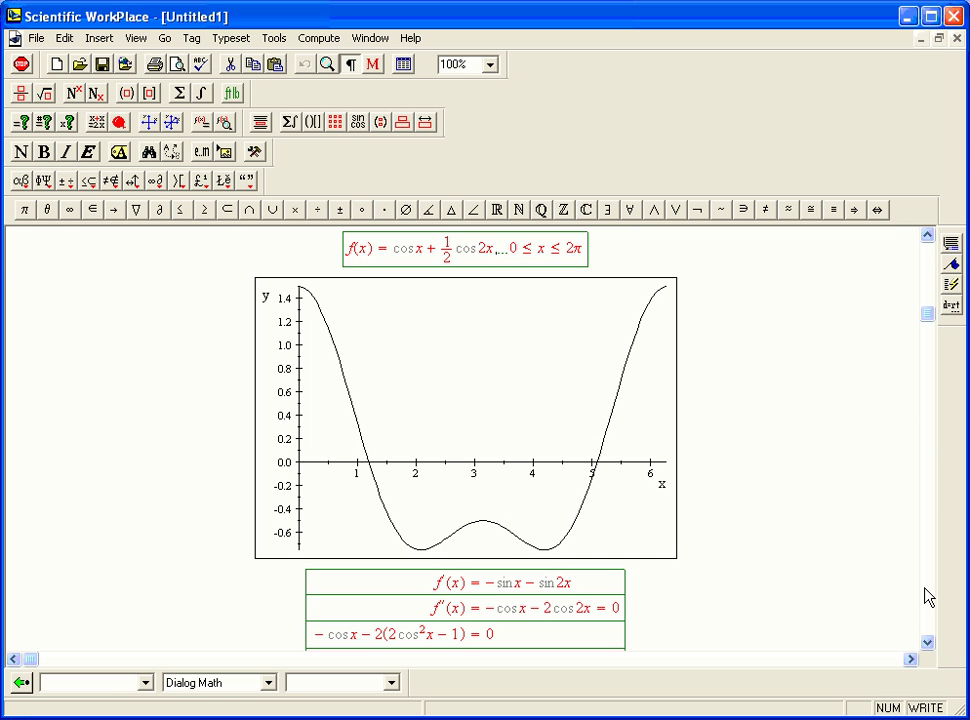
# Add −cos x − 2cos 2x as a second item on the plot of f, over 0 to 6.28.
pyautogui.click(668, 556)
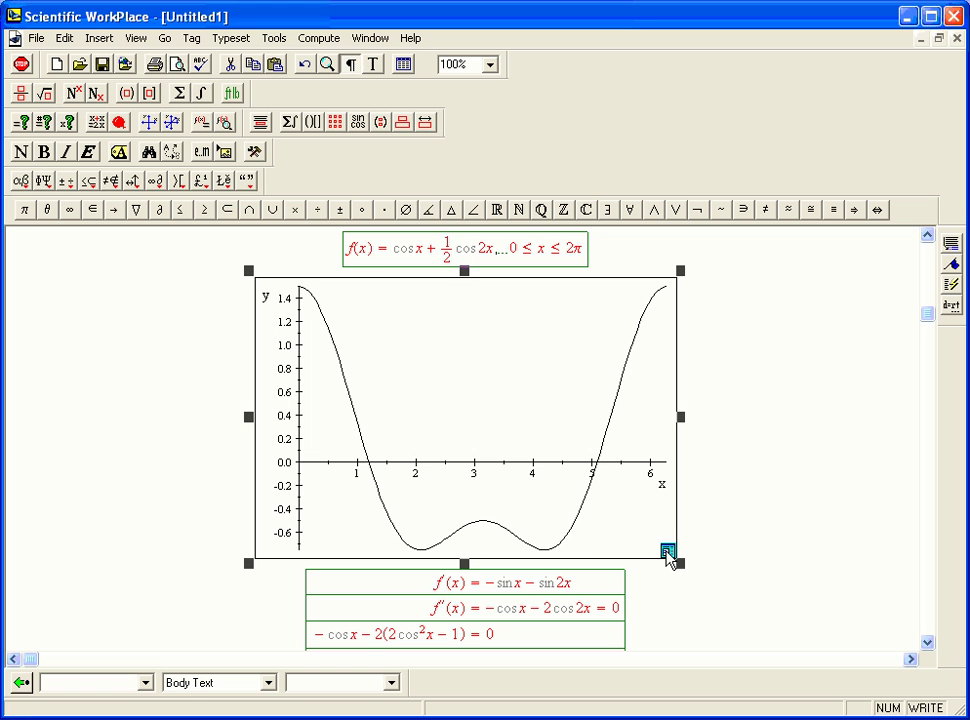
pyautogui.click(668, 556)
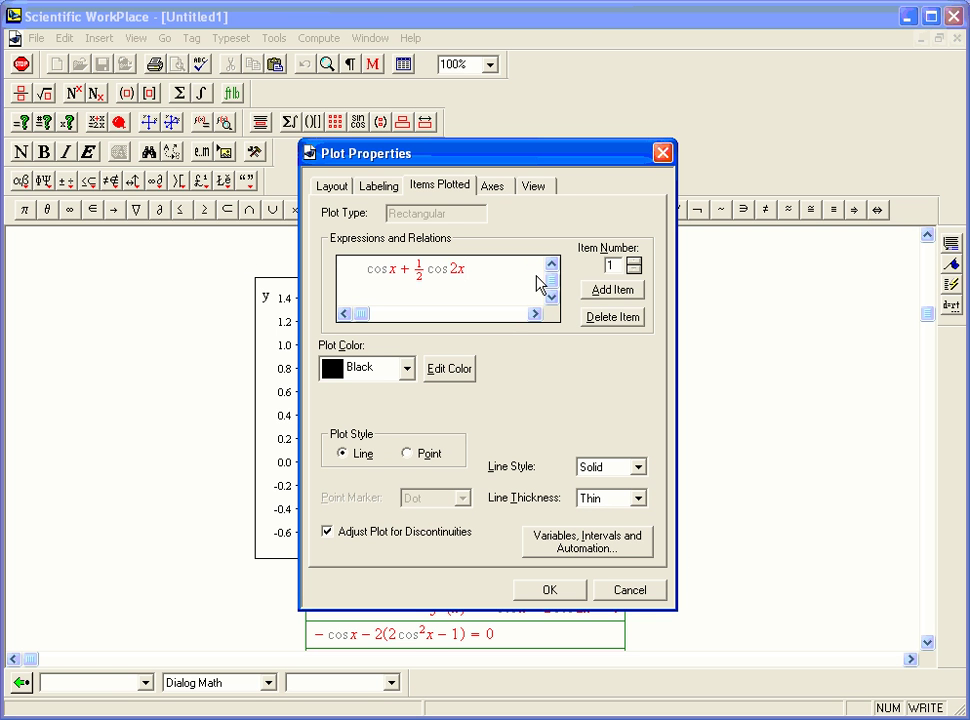
pyautogui.click(612, 289)
pyautogui.write('-cosx-2cos2x')
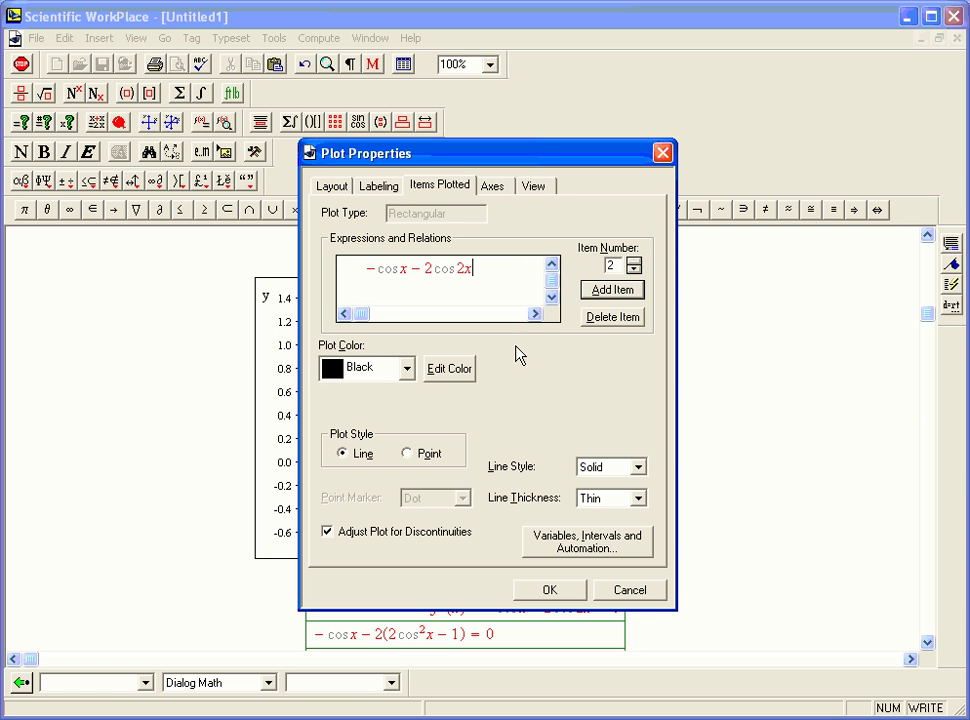
pyautogui.click(549, 591)
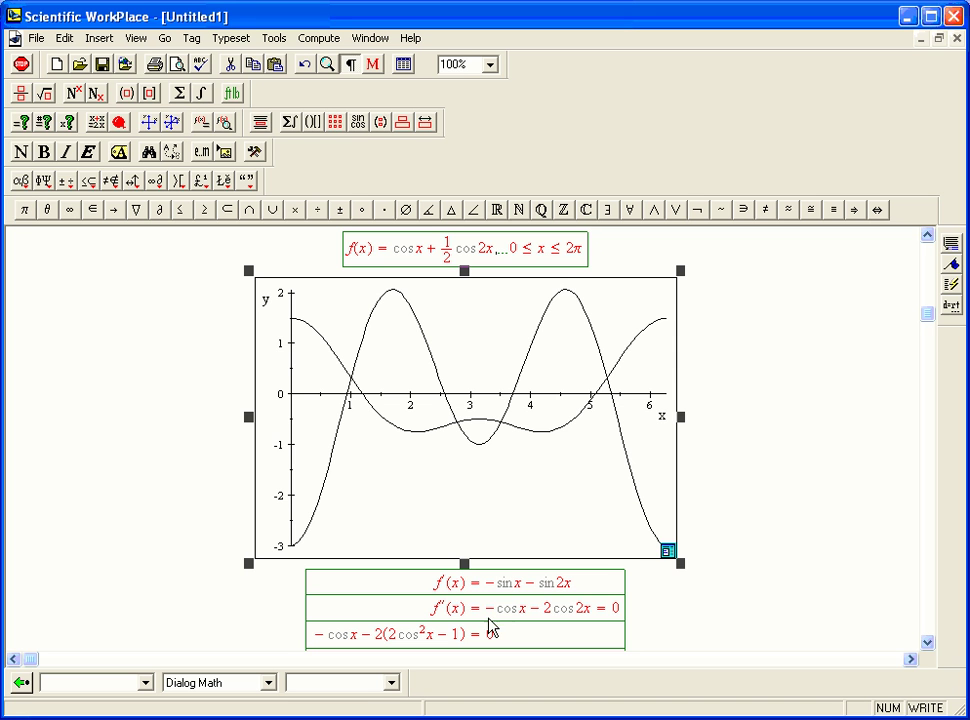
pyautogui.moveTo(487, 610); pyautogui.dragTo(592, 622)
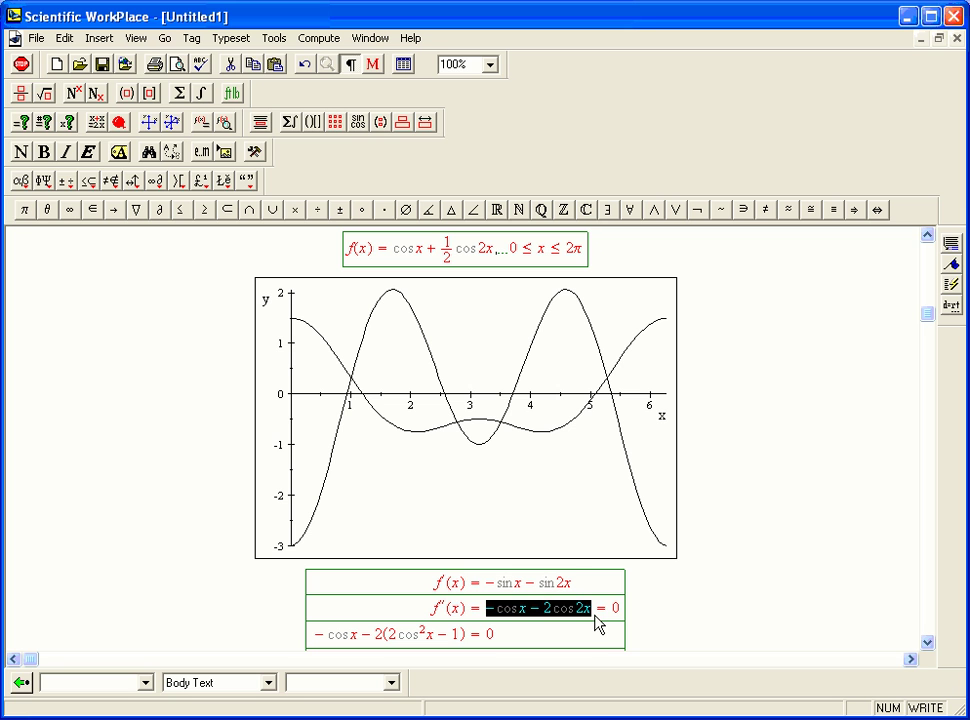
pyautogui.click(595, 612)
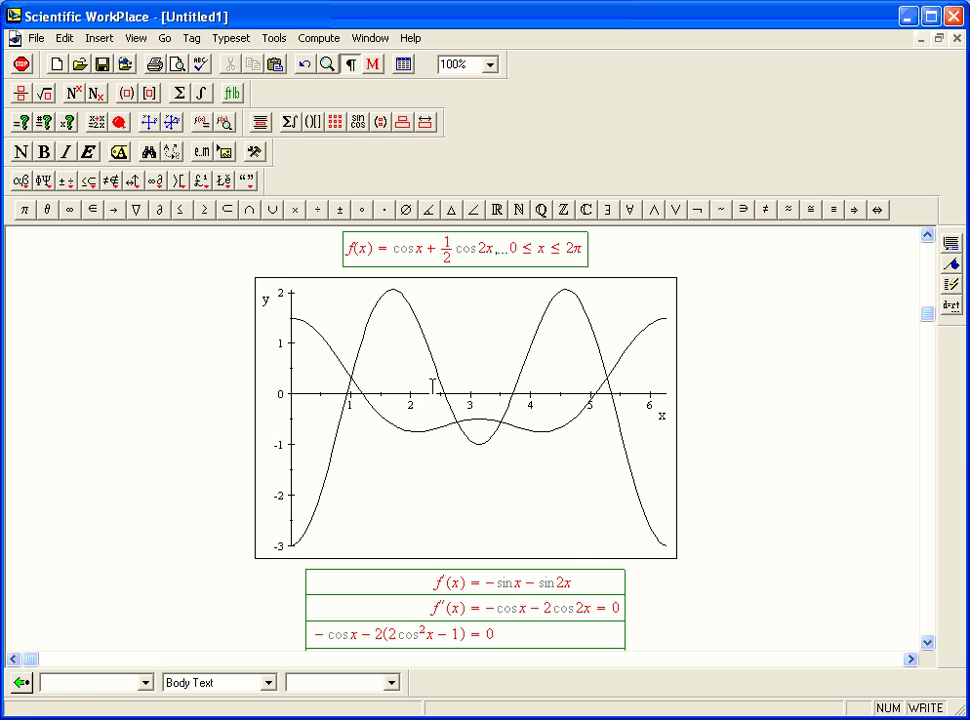